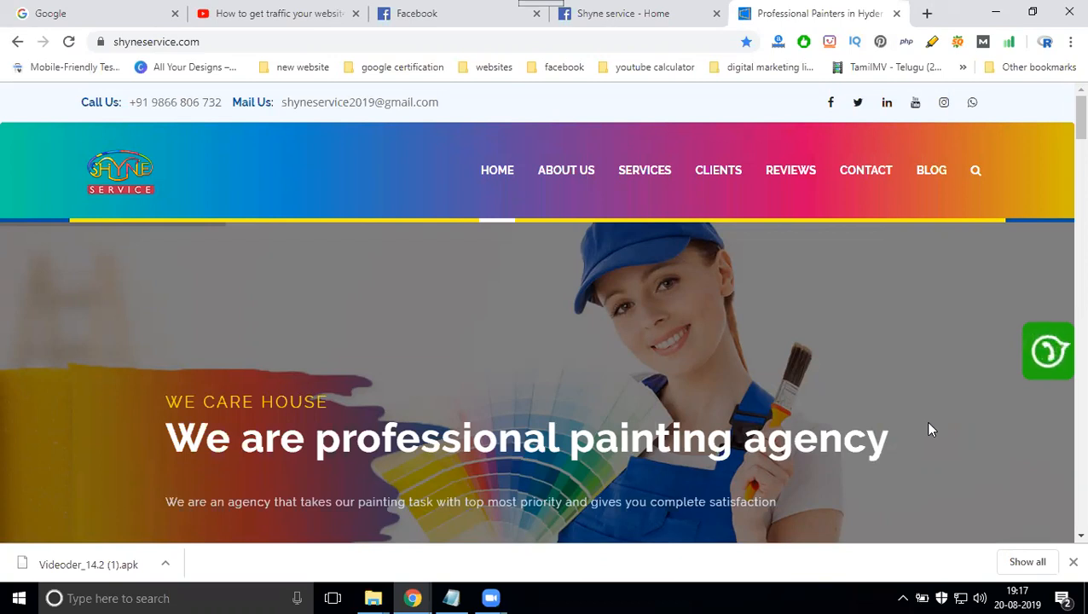
- Switch to the Shyne service Facebook page, go to its Notes section and start a new note
{"action": "left_click", "coordinate": [616, 10]}
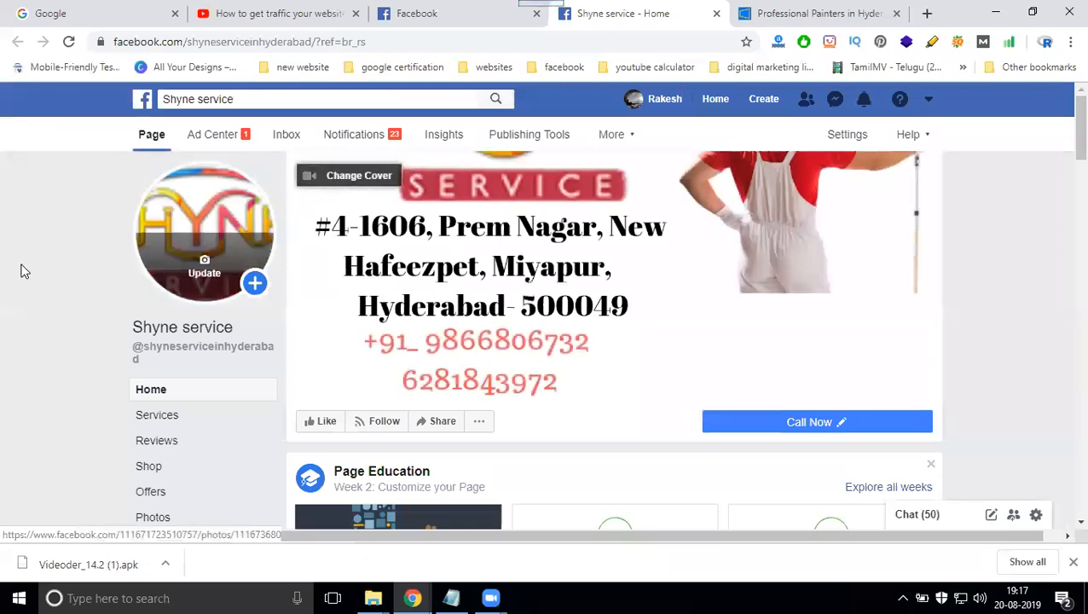
{"action": "scroll", "coordinate": [11, 263], "scroll_direction": "down", "scroll_amount": 2}
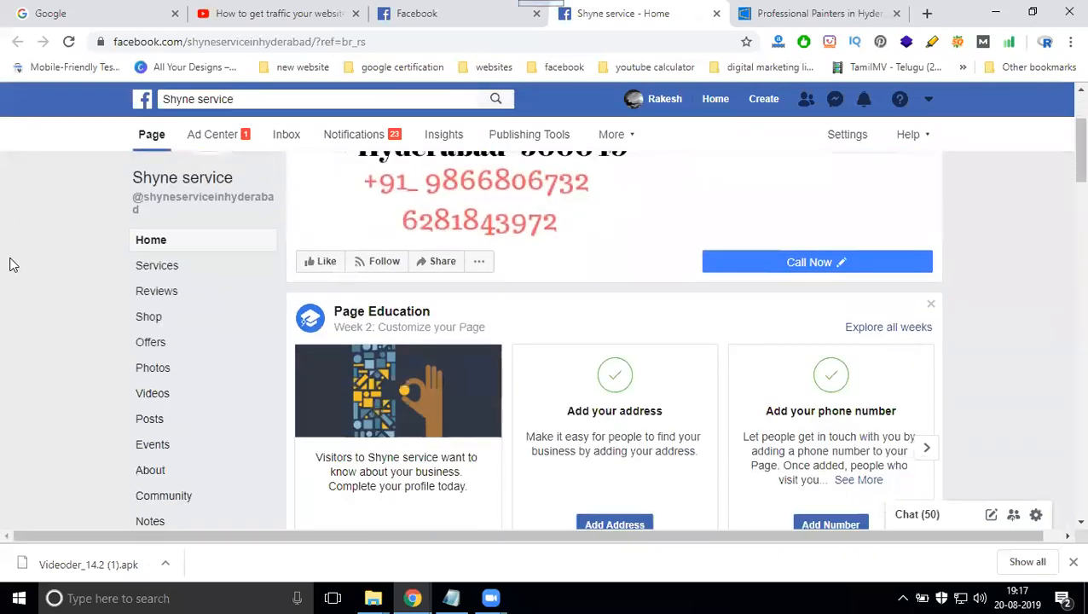
{"action": "scroll", "coordinate": [243, 358], "scroll_direction": "up", "scroll_amount": 2}
{"action": "scroll", "coordinate": [243, 363], "scroll_direction": "down", "scroll_amount": 3}
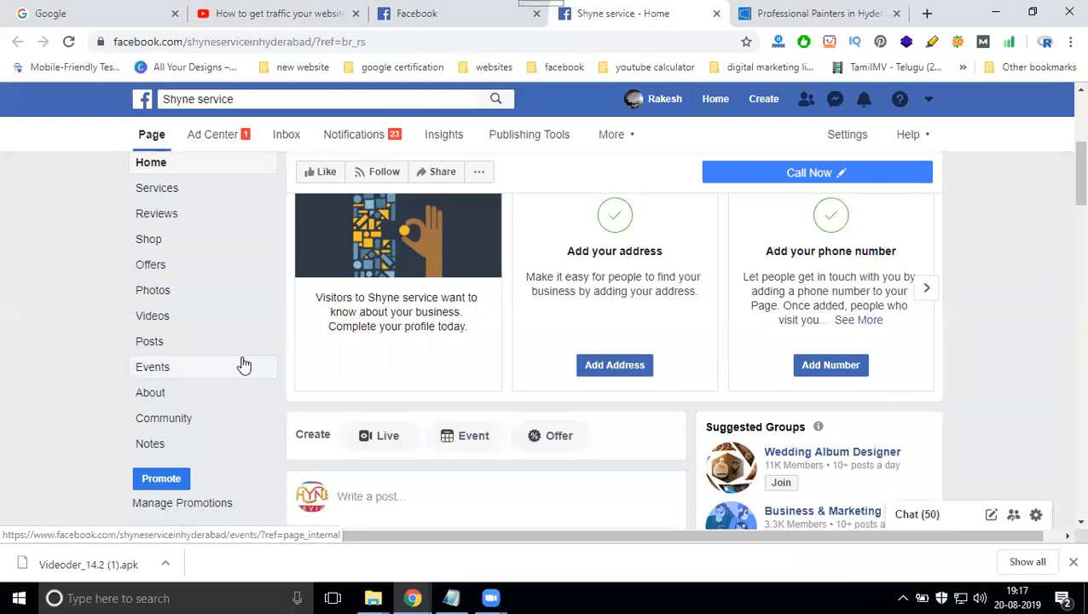
{"action": "left_click", "coordinate": [149, 445]}
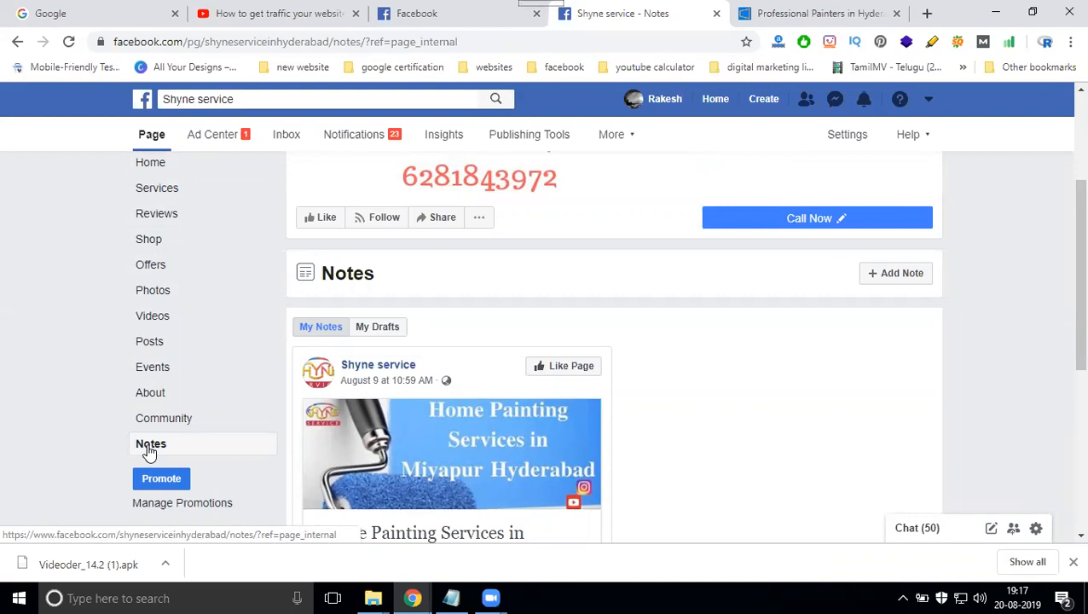
{"action": "left_click", "coordinate": [875, 278]}
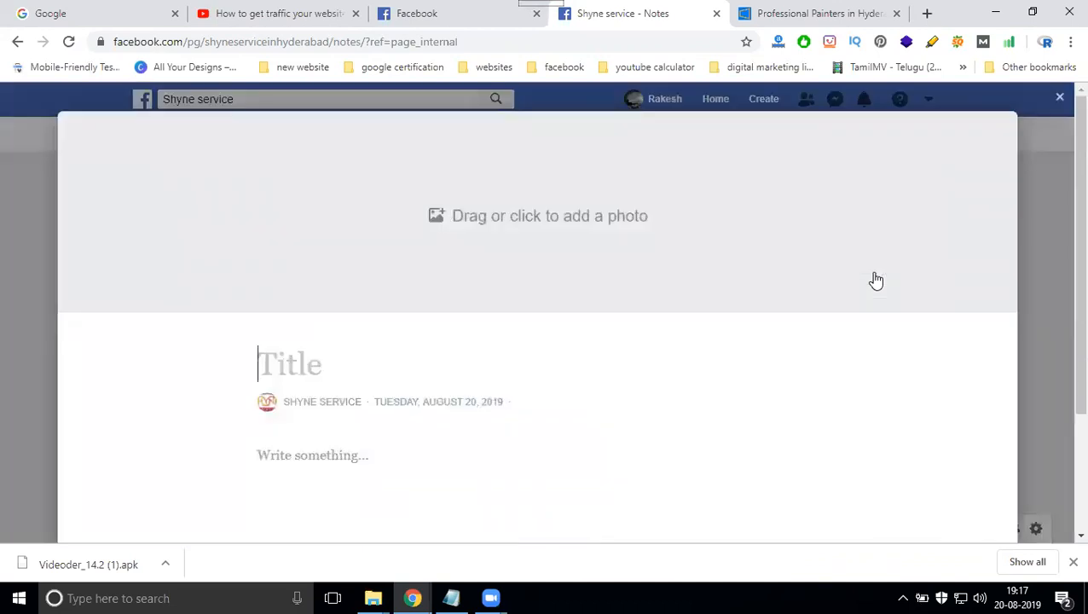
- Start uploading a new header photo for the note and browse to the shyne project's house folder on Local Disk (E:)
{"action": "left_click", "coordinate": [539, 224]}
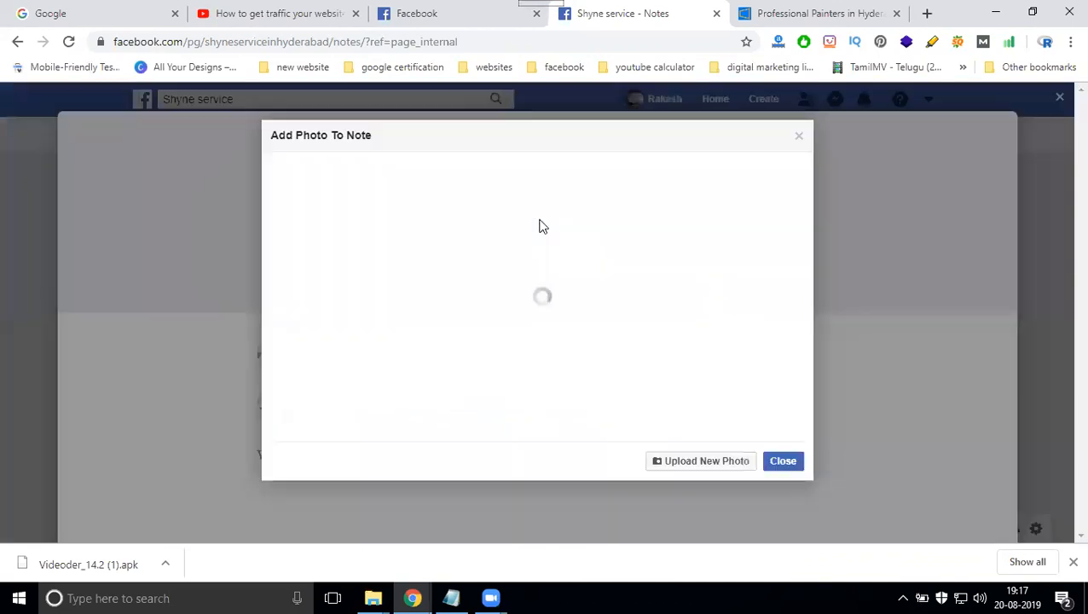
{"action": "left_click", "coordinate": [686, 461]}
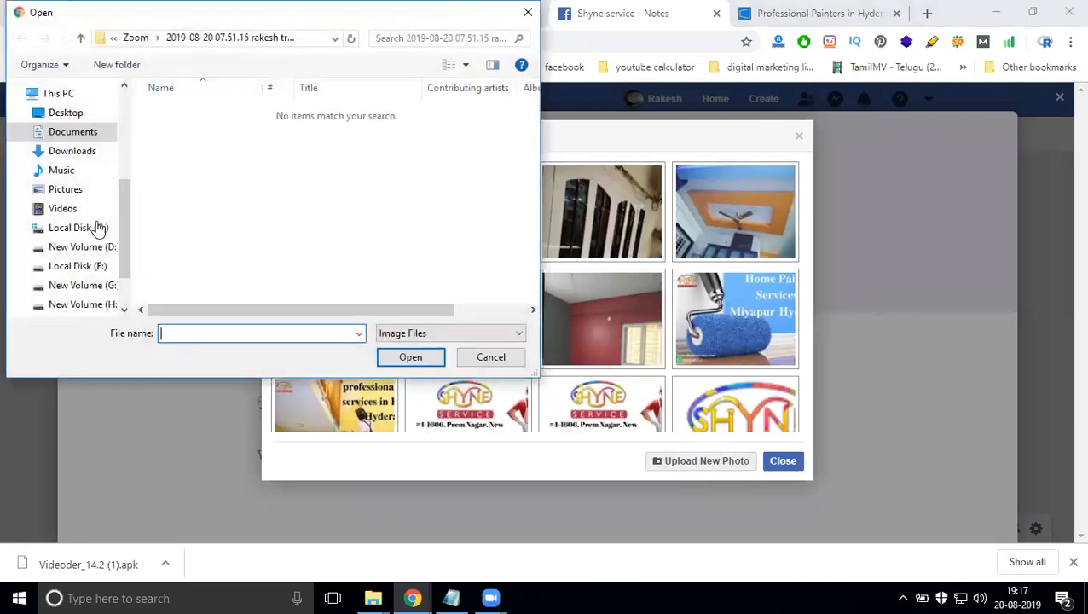
{"action": "left_click", "coordinate": [93, 266]}
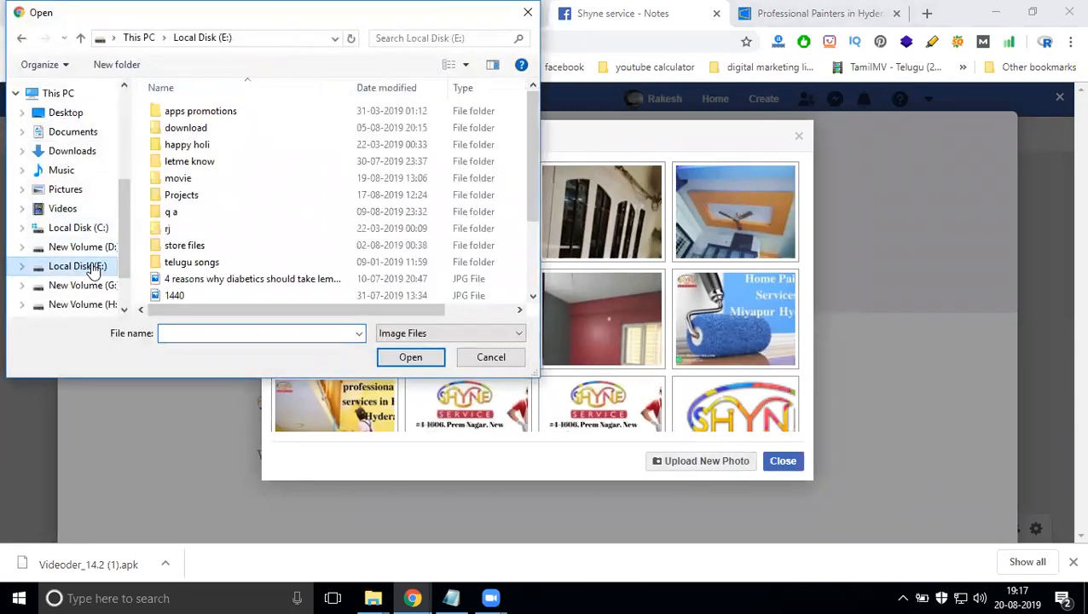
{"action": "double_click", "coordinate": [208, 195]}
{"action": "double_click", "coordinate": [399, 147]}
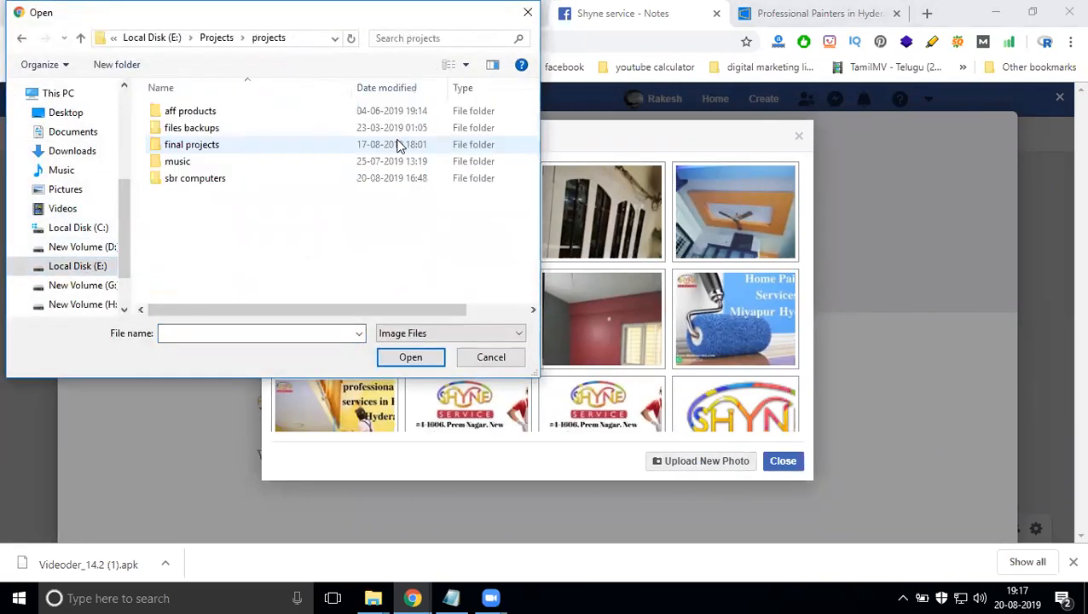
{"action": "double_click", "coordinate": [225, 146]}
{"action": "scroll", "coordinate": [224, 154], "scroll_direction": "down", "scroll_amount": 1}
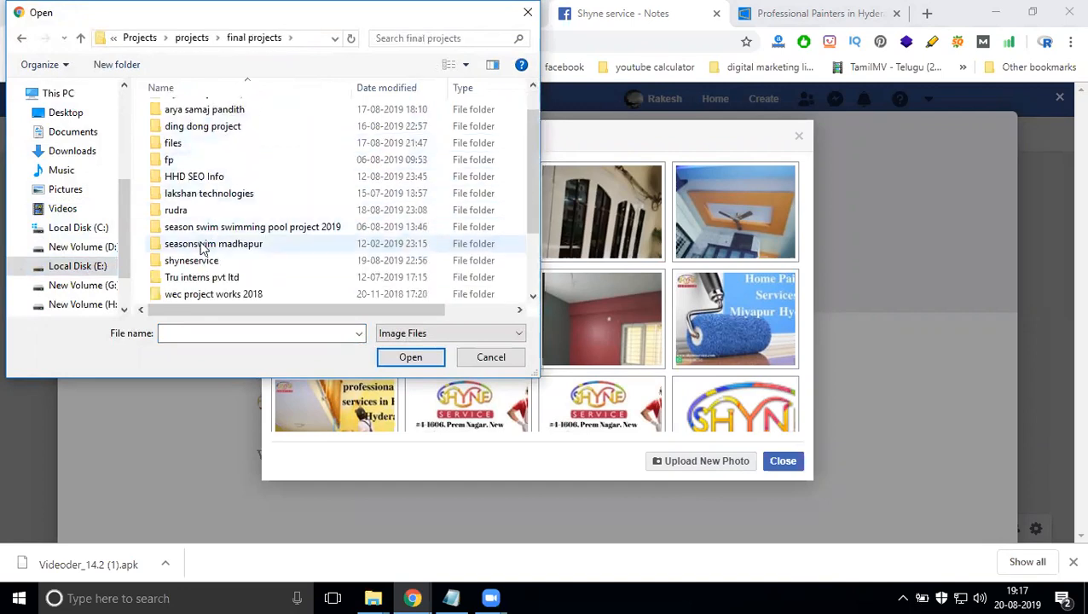
{"action": "double_click", "coordinate": [194, 261]}
{"action": "double_click", "coordinate": [192, 167]}
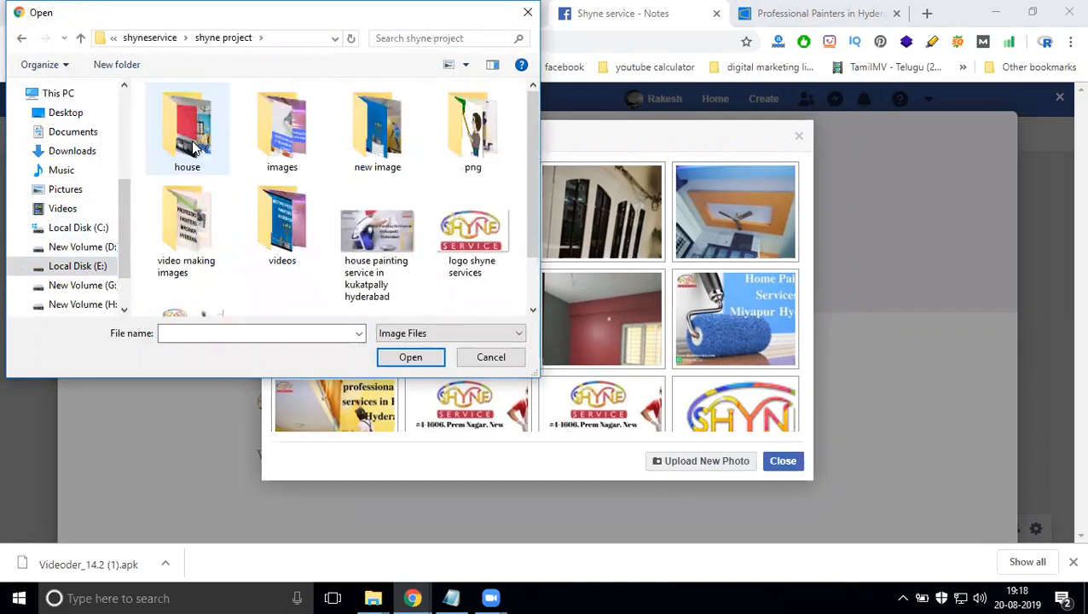
{"action": "double_click", "coordinate": [191, 139]}
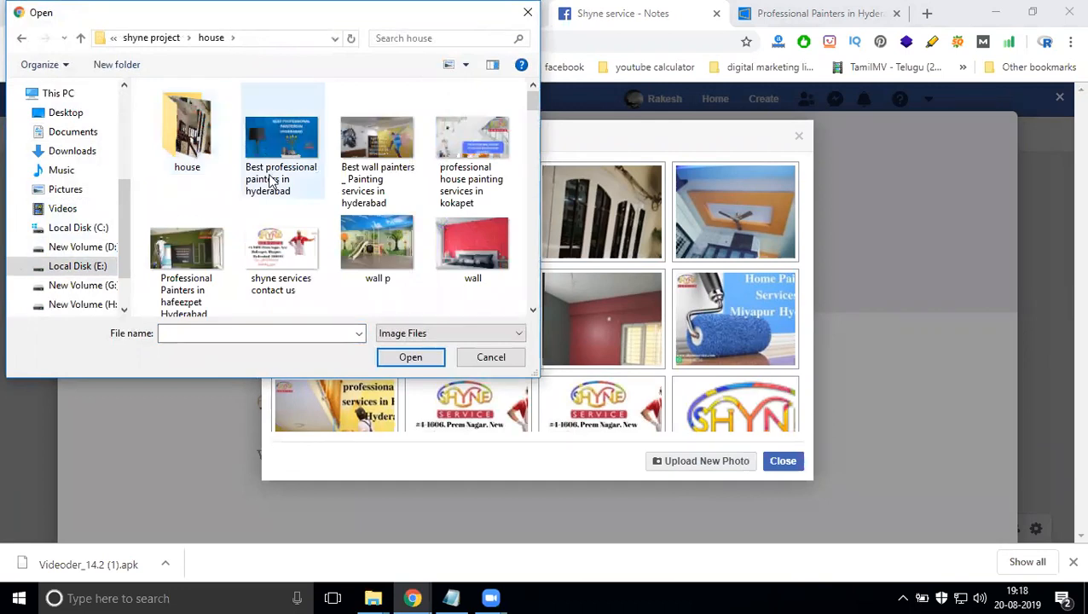
- Upload the image "Best professional painters in hyderabad" as the note's header photo and adjust its vertical position
{"action": "left_click", "coordinate": [271, 182]}
{"action": "left_click", "coordinate": [309, 179]}
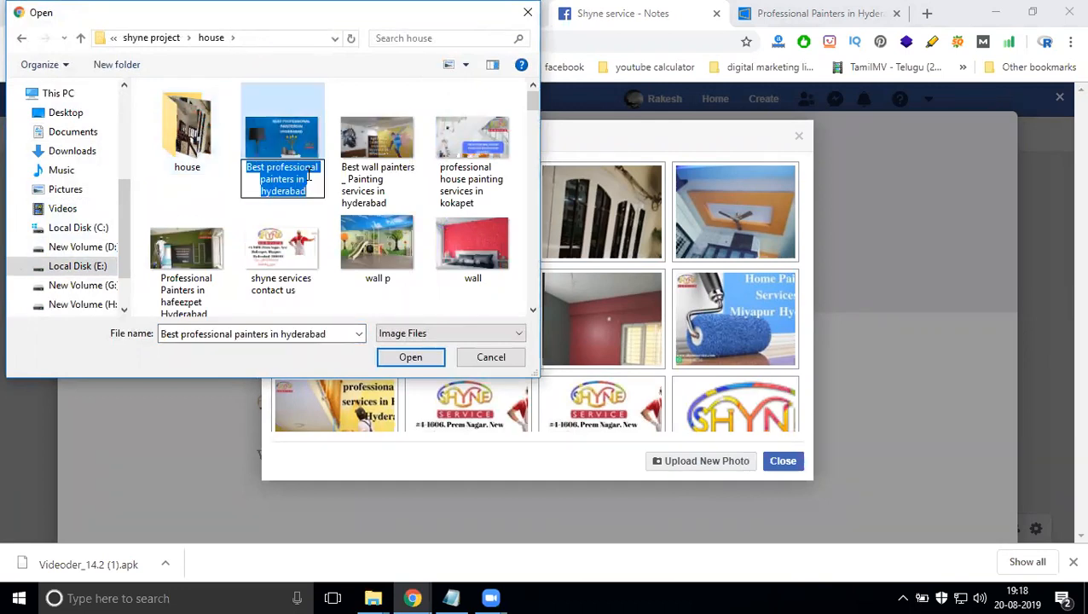
{"action": "left_click", "coordinate": [288, 141]}
{"action": "double_click", "coordinate": [287, 140]}
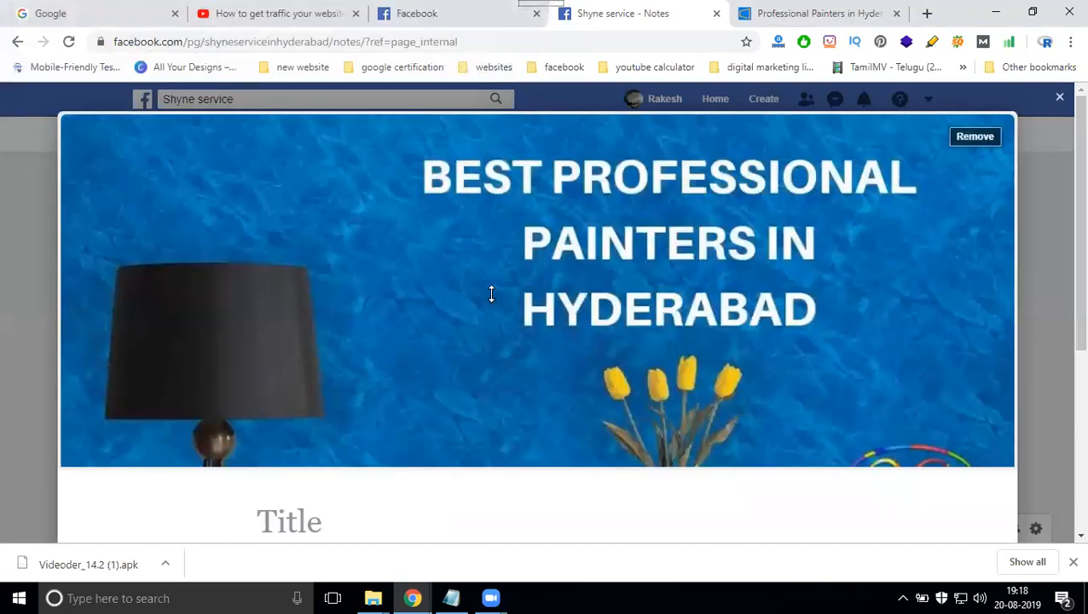
{"action": "mouse_move", "coordinate": [491, 294]}
{"action": "left_mouse_down"}
{"action": "mouse_move", "coordinate": [498, 213]}
{"action": "mouse_move", "coordinate": [498, 335]}
{"action": "mouse_move", "coordinate": [502, 271]}
{"action": "mouse_move", "coordinate": [528, 273]}
{"action": "left_mouse_up"}
- Paste "Best professional painter and painting services in hyderabad" as the note's title and first body line, followed by blank lines
{"action": "scroll", "coordinate": [656, 233], "scroll_direction": "down", "scroll_amount": 3}
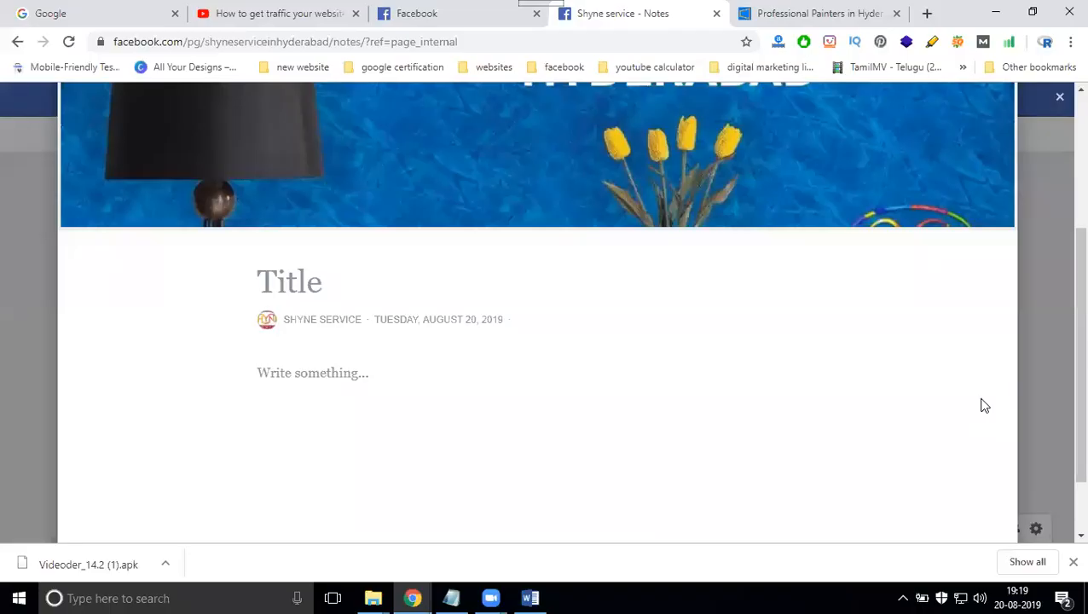
{"action": "left_click", "coordinate": [379, 267]}
{"action": "type", "text": "Best professional painter and painting services in hyderabad"}
{"action": "left_click", "coordinate": [323, 406]}
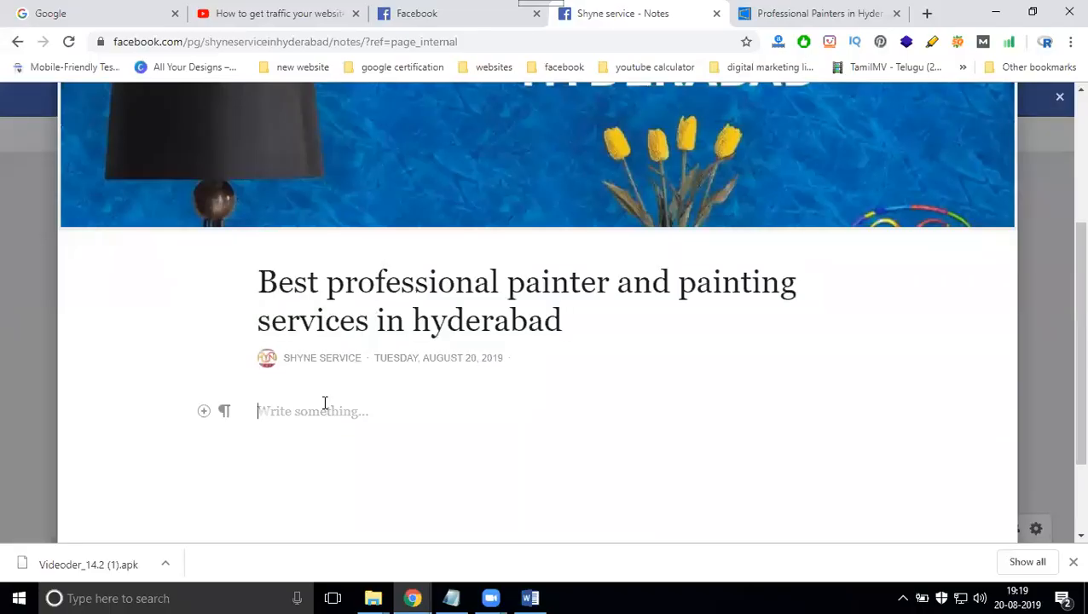
{"action": "type", "text": "Best professional painter and painting services in hyderabad"}
{"action": "key", "text": "Return"}
{"action": "key", "text": "Return"}
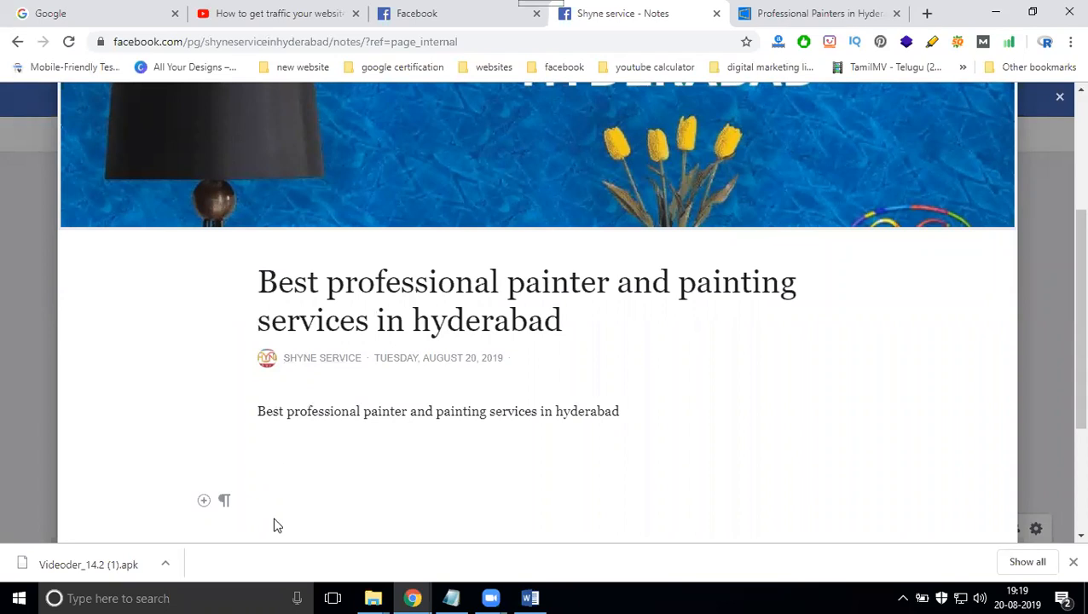
- Open the Word document "descriptions docs" from the shyne project folder and copy all of its text
{"action": "left_click", "coordinate": [530, 598]}
{"action": "left_click", "coordinate": [530, 598]}
{"action": "mouse_move", "coordinate": [371, 595]}
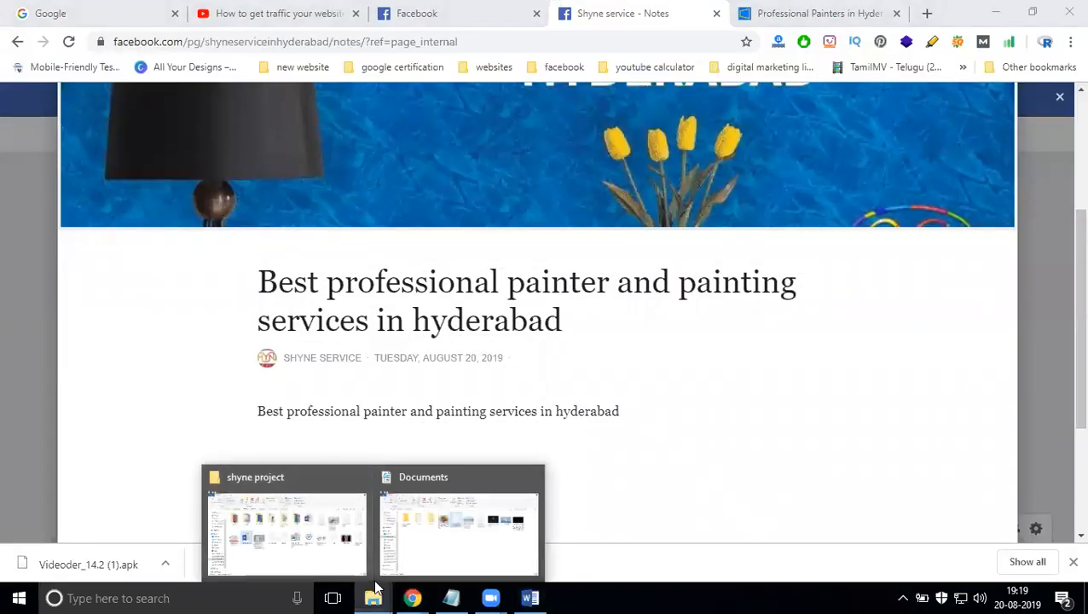
{"action": "left_click", "coordinate": [345, 521]}
{"action": "left_click", "coordinate": [704, 201]}
{"action": "double_click", "coordinate": [705, 201]}
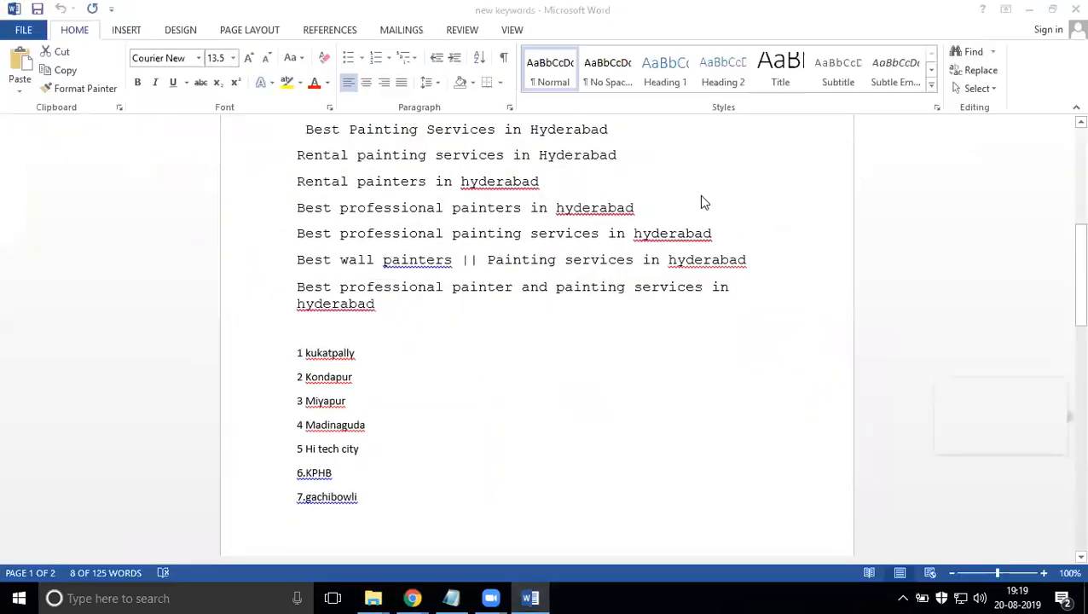
{"action": "key", "text": "ctrl+a"}
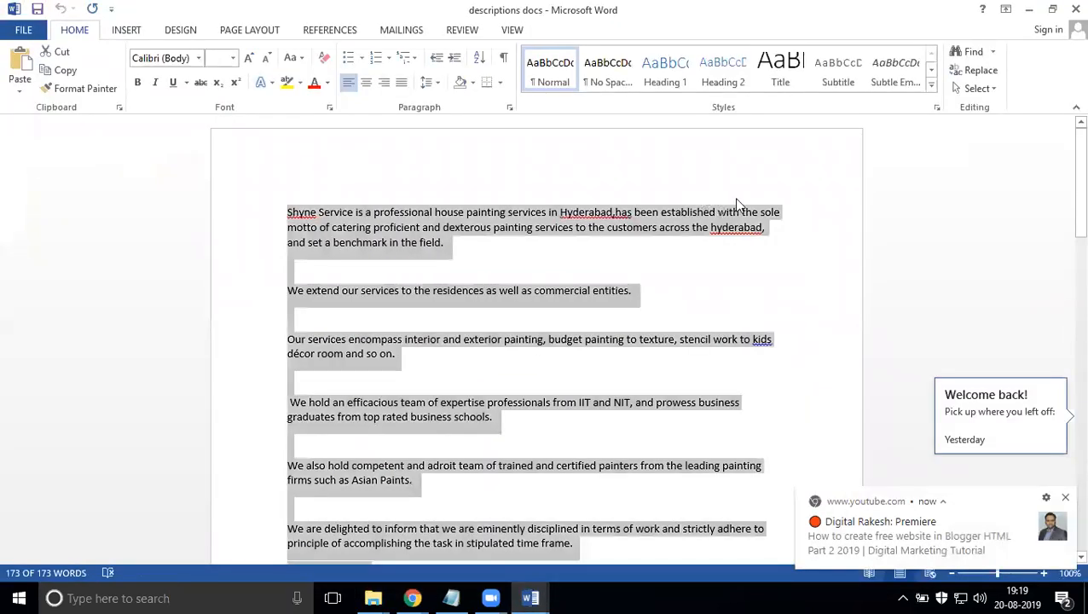
- Return to the Facebook note and paste the copied description below the first body line
{"action": "left_click", "coordinate": [1029, 9]}
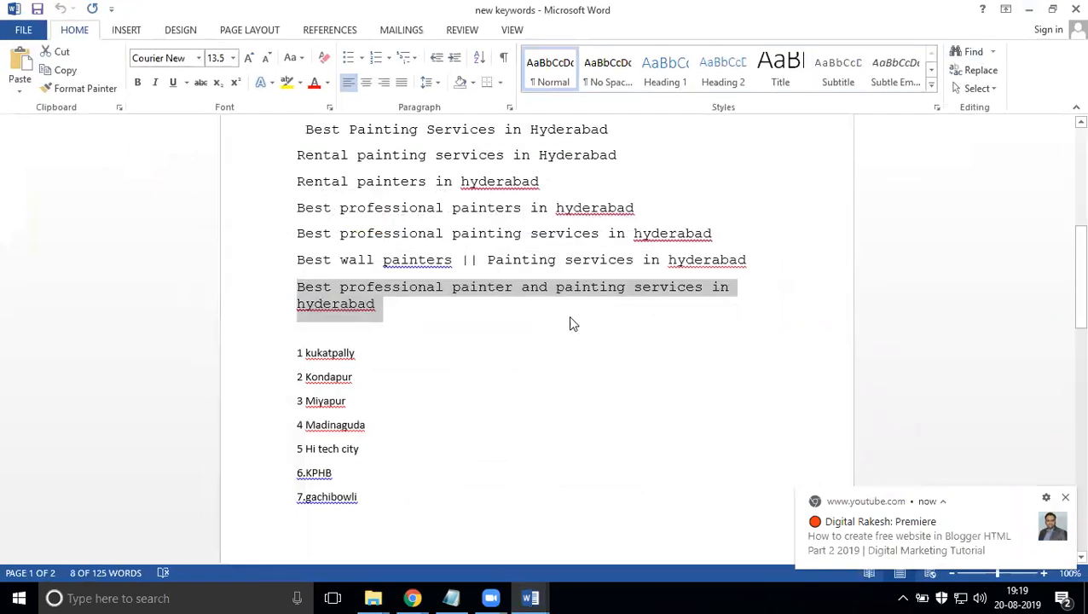
{"action": "left_click", "coordinate": [1030, 10]}
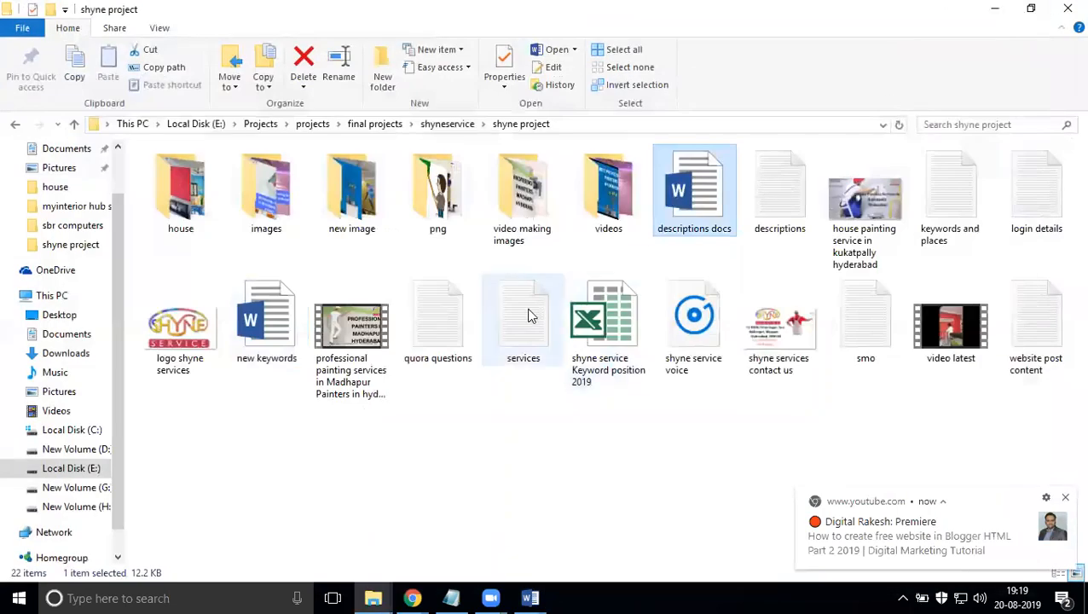
{"action": "left_click", "coordinate": [994, 8]}
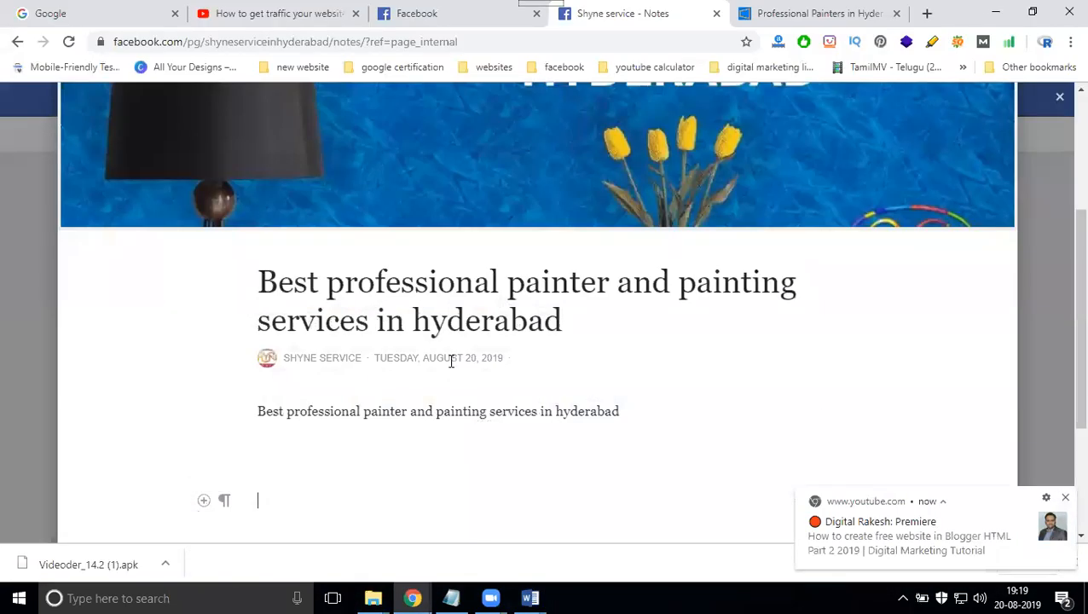
{"action": "left_click", "coordinate": [289, 446]}
{"action": "key", "text": "ctrl+v"}
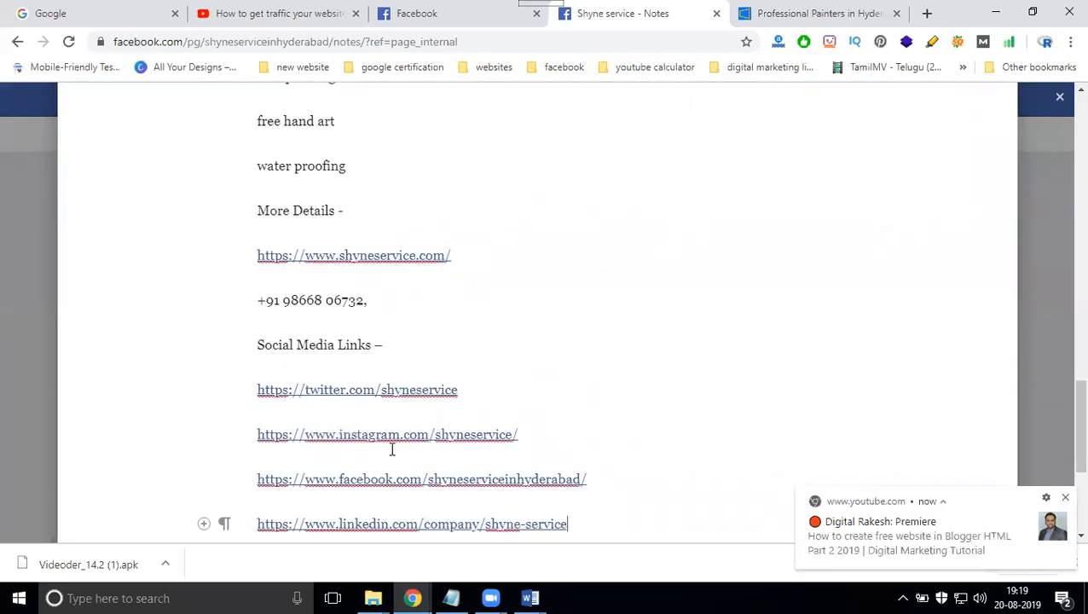
- Delete the Facebook page link and its empty line from the note's social media links
{"action": "left_click_drag", "start_coordinate": [610, 479], "coordinate": [253, 475]}
{"action": "key", "text": "BackSpace"}
{"action": "key", "text": "BackSpace"}
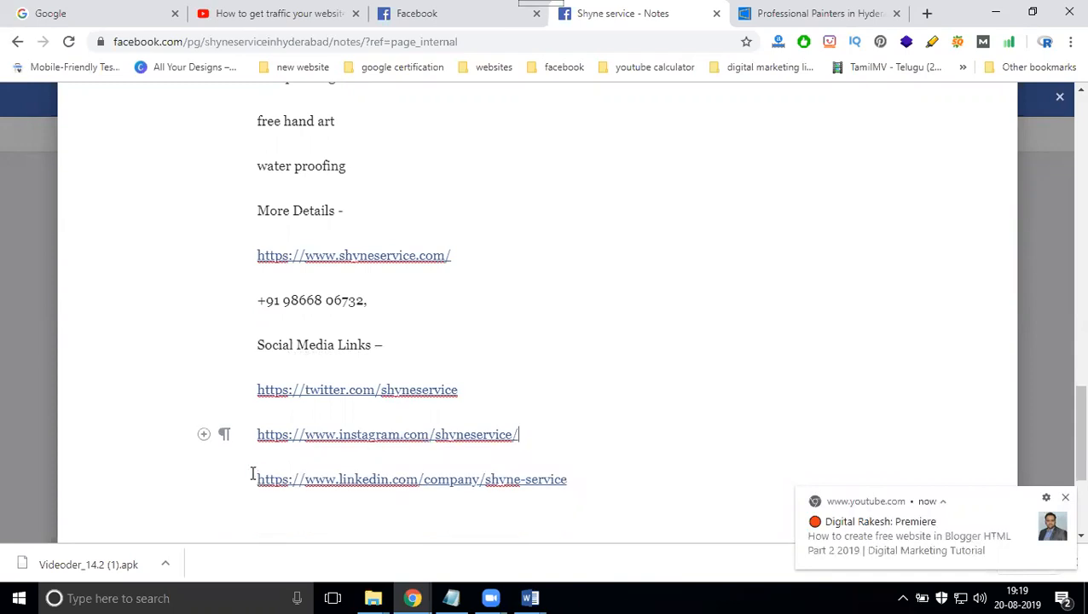
- Open the media embed dialog on the empty line below the LinkedIn link
{"action": "left_click", "coordinate": [285, 518]}
{"action": "mouse_move", "coordinate": [205, 526]}
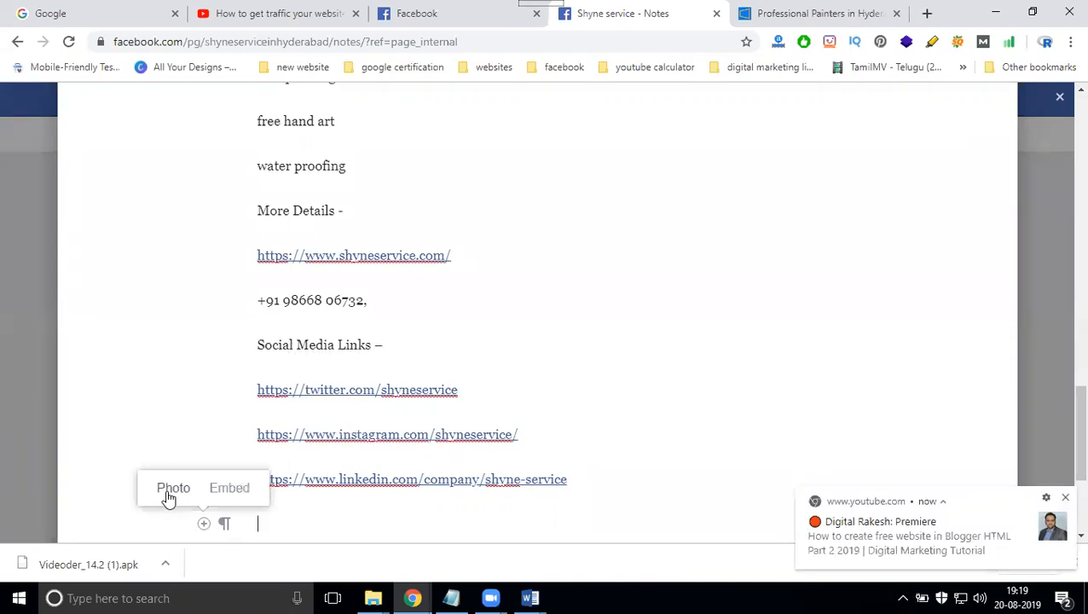
{"action": "left_click", "coordinate": [229, 490]}
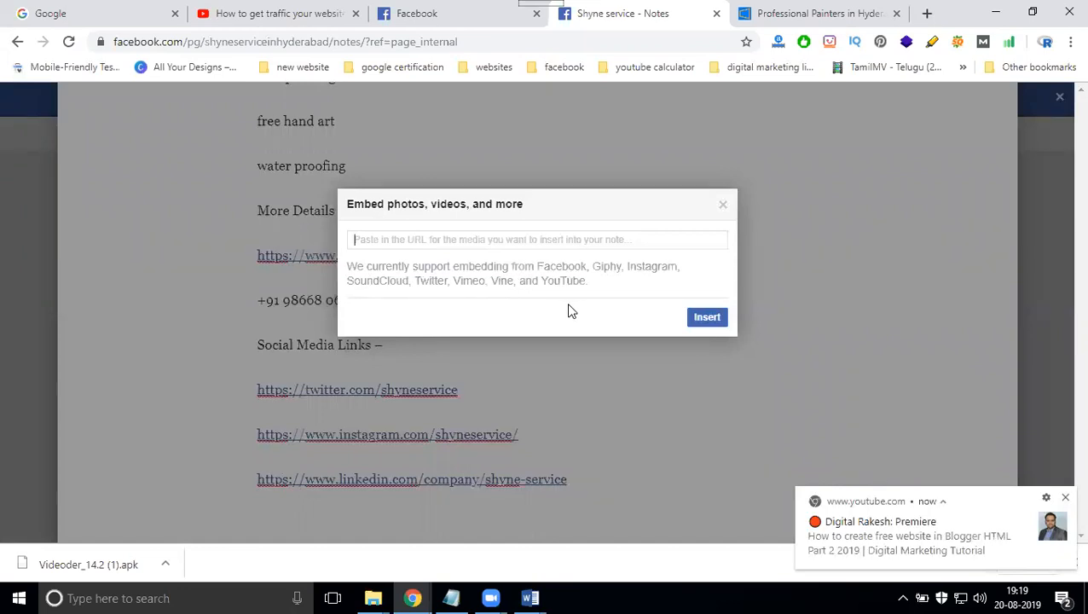
- Open YouTube in a new browser tab and search for "shyne service"
{"action": "left_click", "coordinate": [927, 13]}
{"action": "type", "text": "y"}
{"action": "key", "text": "Return"}
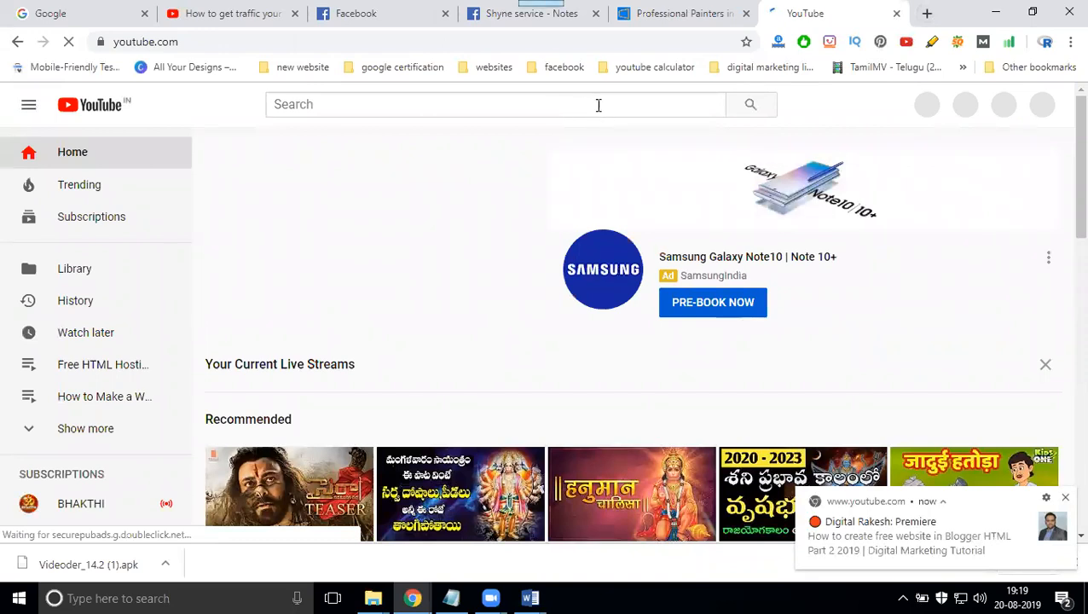
{"action": "type", "text": "shy"}
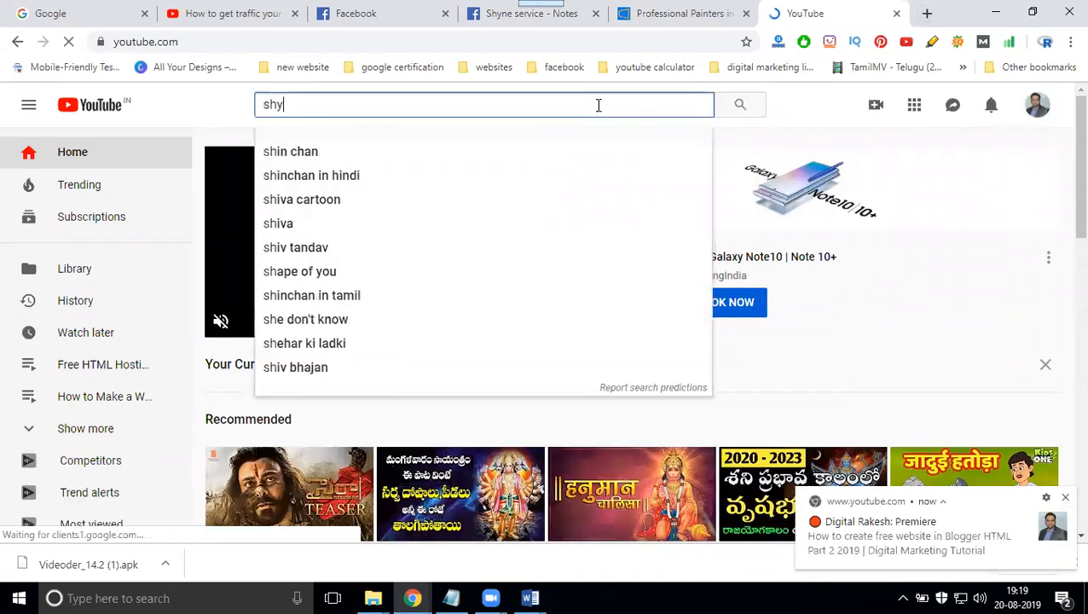
{"action": "type", "text": "ne service"}
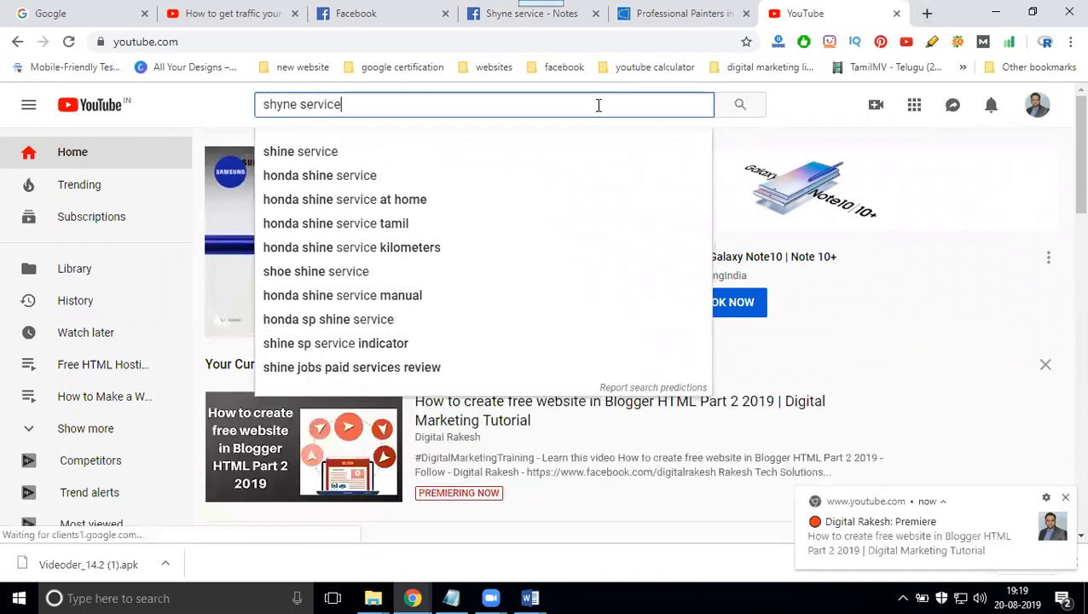
{"action": "key", "text": "Return"}
- From the Shyne Service In Hyderabad channel's videos, open "Best professional painters || Painting services" in a new tab and mute it
{"action": "left_click", "coordinate": [492, 223]}
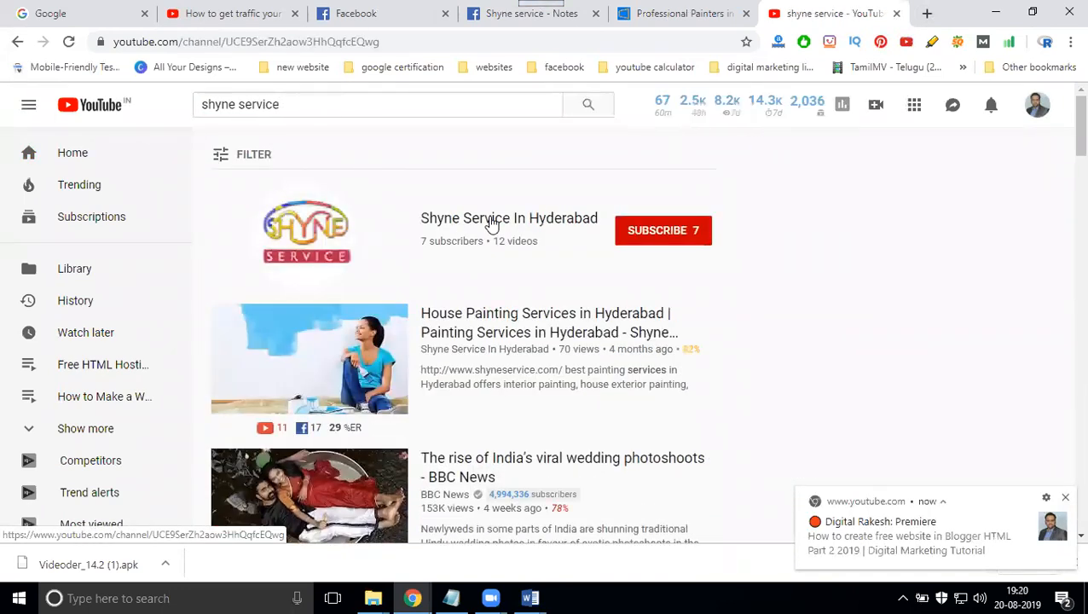
{"action": "left_click", "coordinate": [406, 371]}
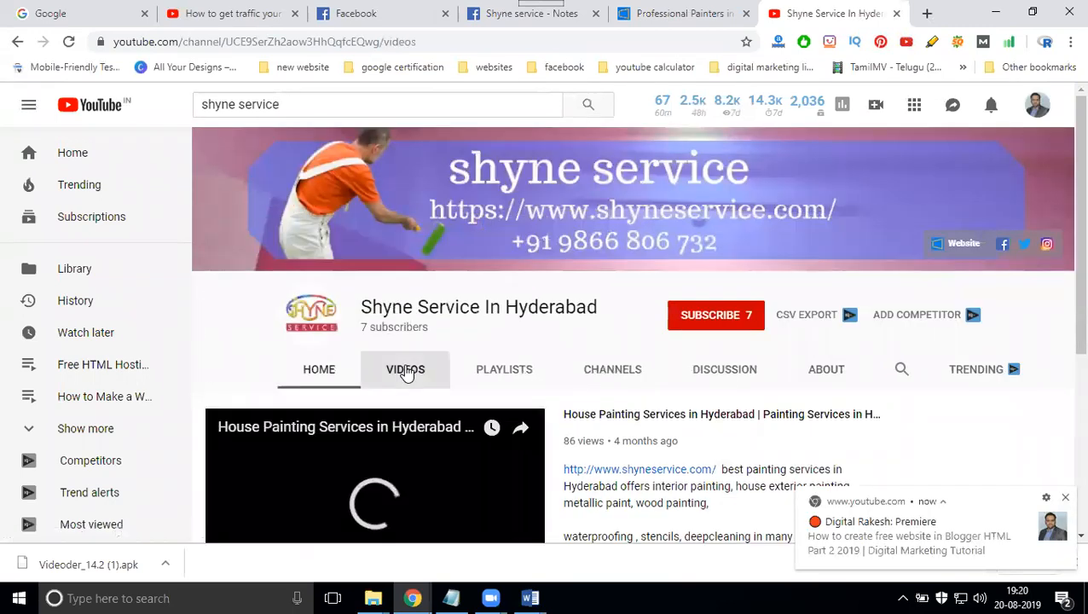
{"action": "scroll", "coordinate": [588, 345], "scroll_direction": "down", "scroll_amount": 2}
{"action": "middle_click", "coordinate": [595, 340]}
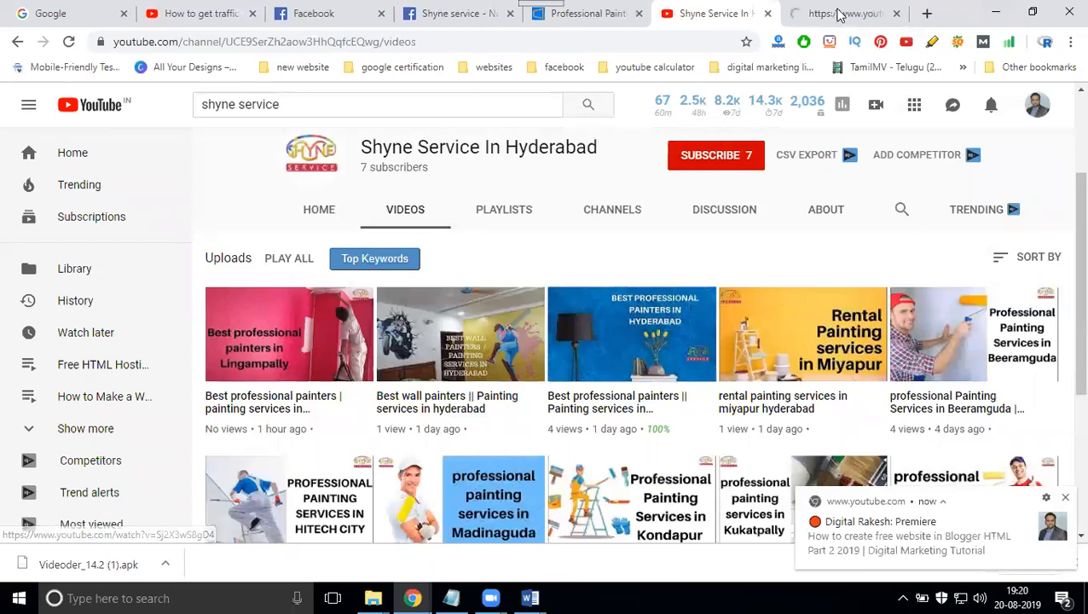
{"action": "left_click", "coordinate": [816, 13]}
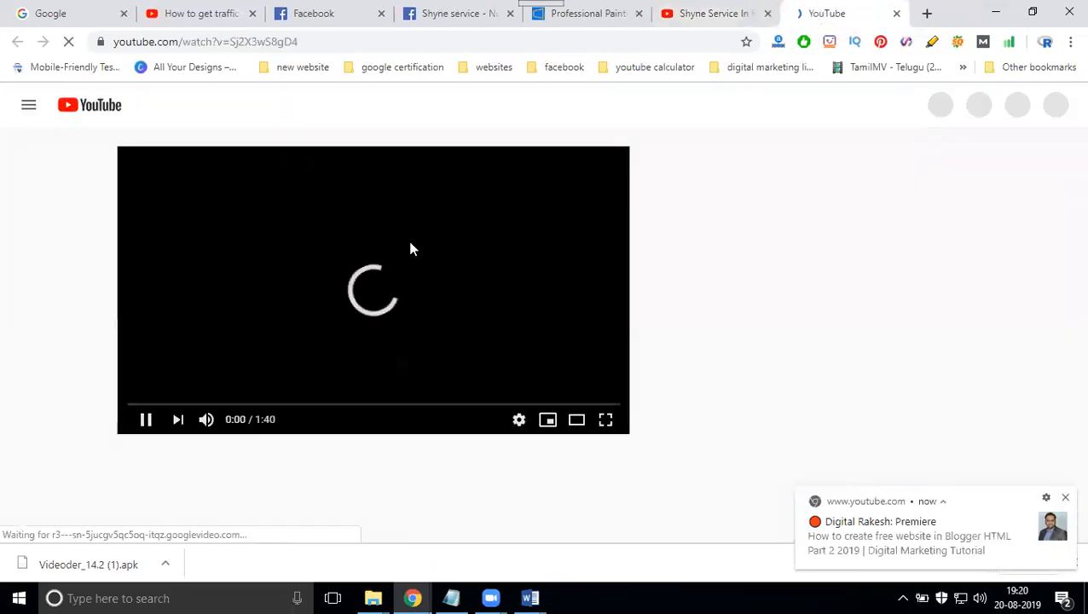
{"action": "left_click", "coordinate": [206, 420]}
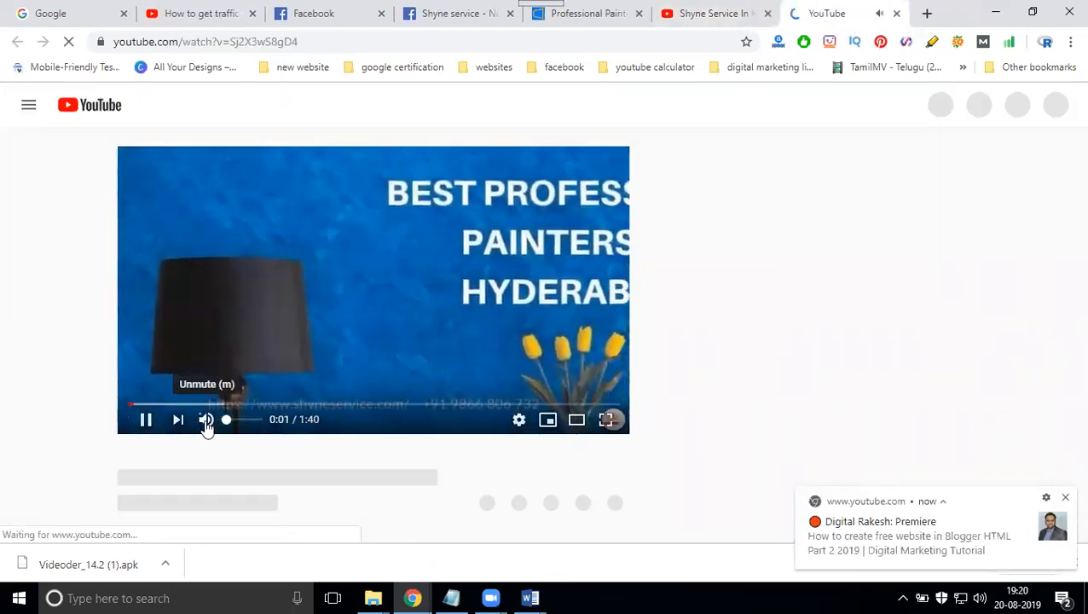
- Pause the video, copy its YouTube address and embed it below the LinkedIn link in the Facebook note
{"action": "left_click", "coordinate": [266, 281]}
{"action": "left_click", "coordinate": [267, 42]}
{"action": "key", "text": "ctrl+c"}
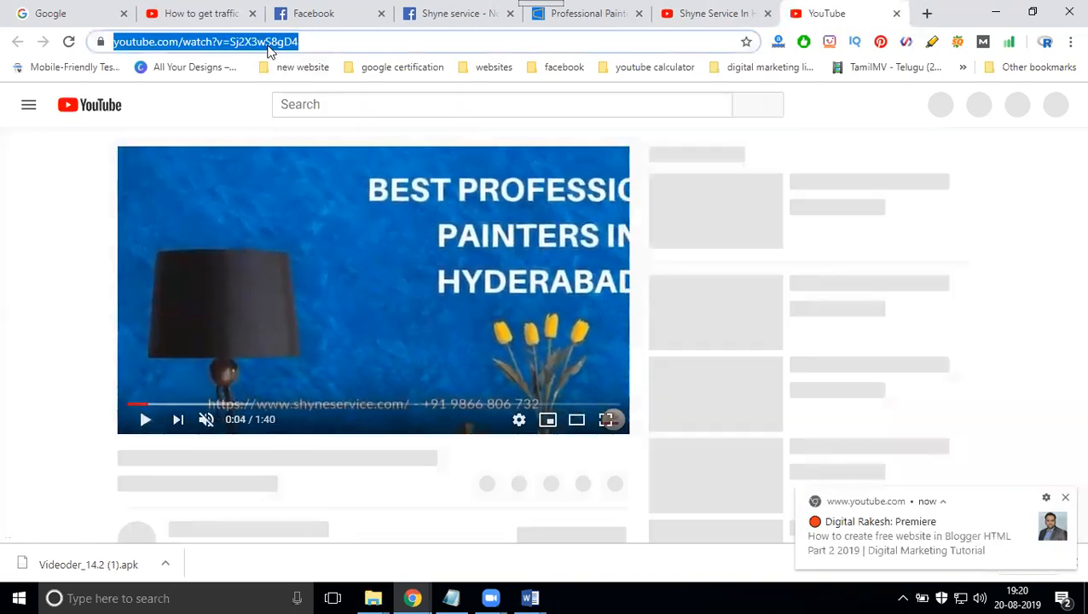
{"action": "left_click", "coordinate": [437, 16]}
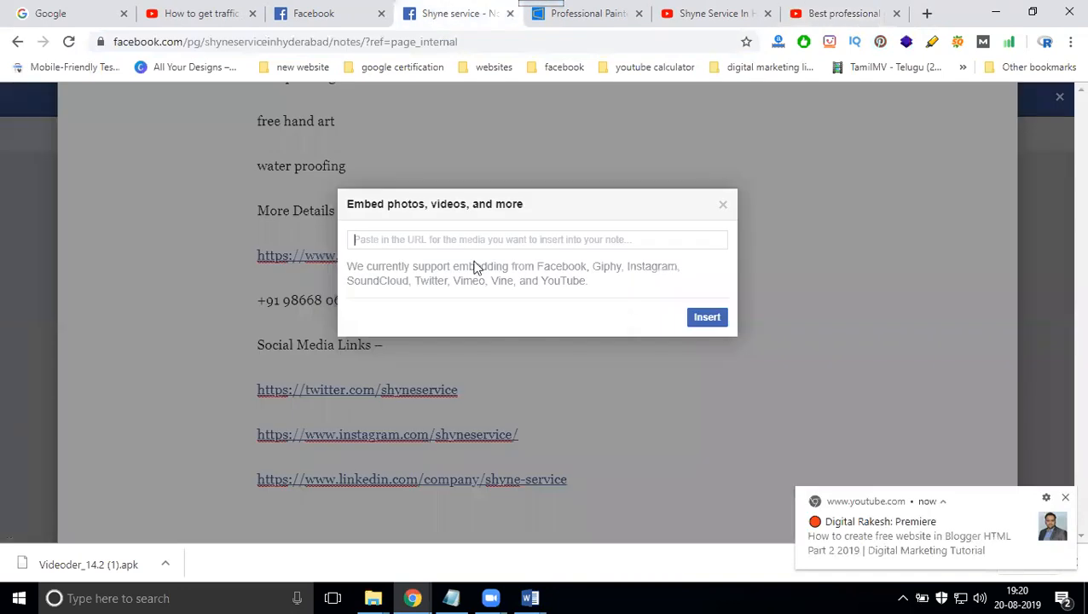
{"action": "left_click", "coordinate": [478, 240]}
{"action": "key", "text": "ctrl+v"}
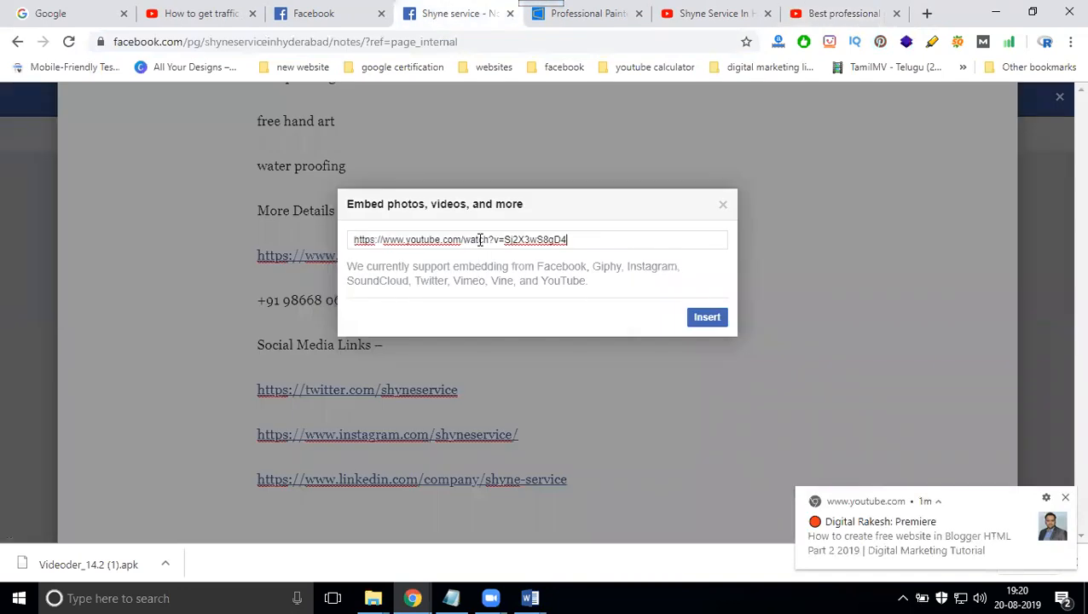
{"action": "left_click", "coordinate": [714, 317]}
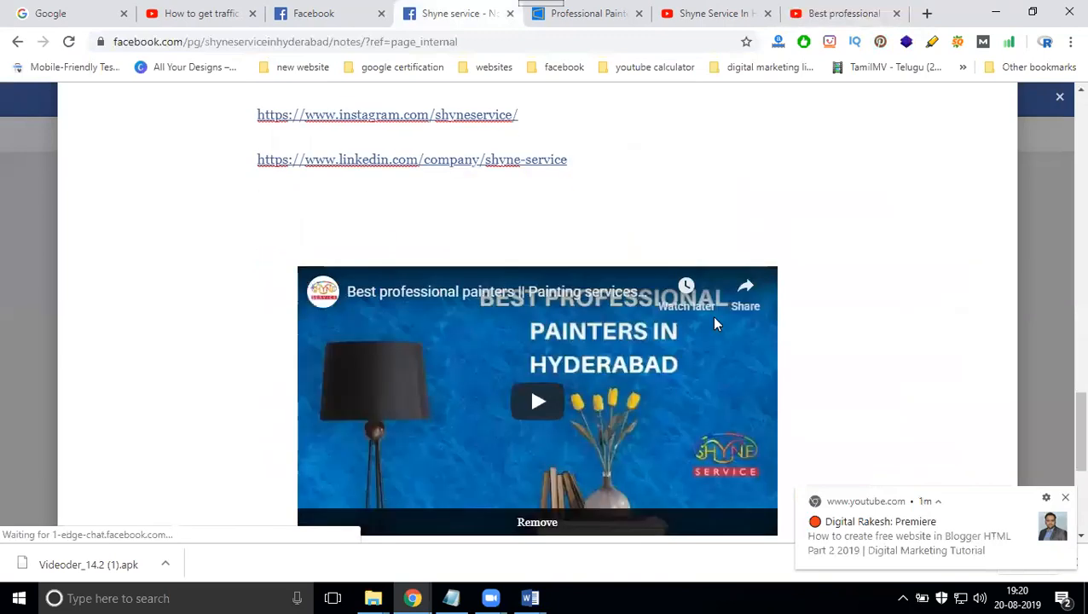
{"action": "scroll", "coordinate": [858, 346], "scroll_direction": "down", "scroll_amount": 2}
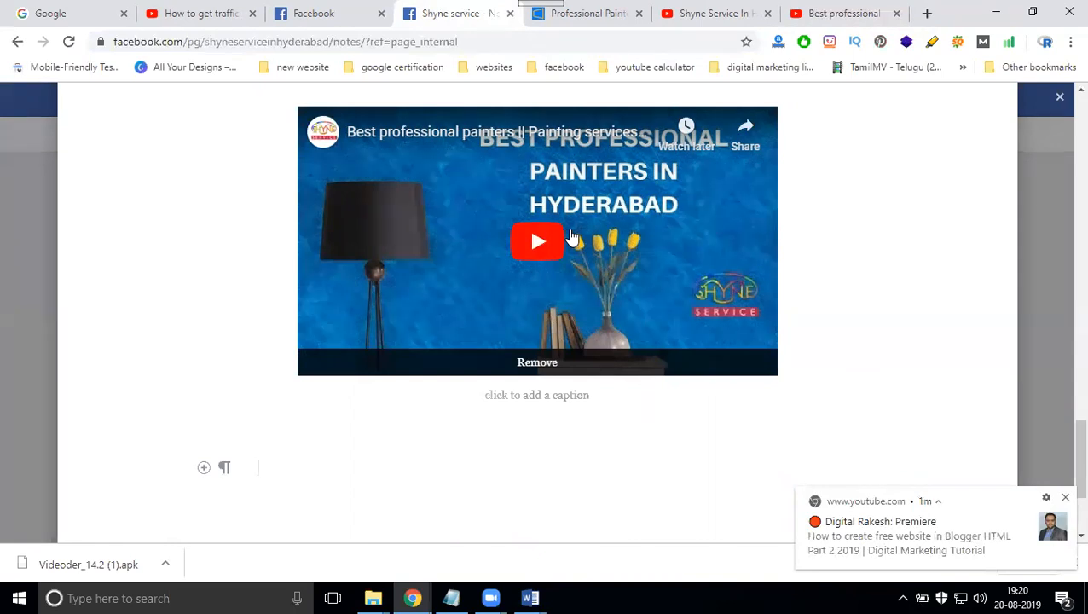
- Link the note's first line, "Best professional painter and painting services in hyderabad", to the Shyne Service website address copied from its open page
{"action": "scroll", "coordinate": [449, 266], "scroll_direction": "up", "scroll_amount": 15}
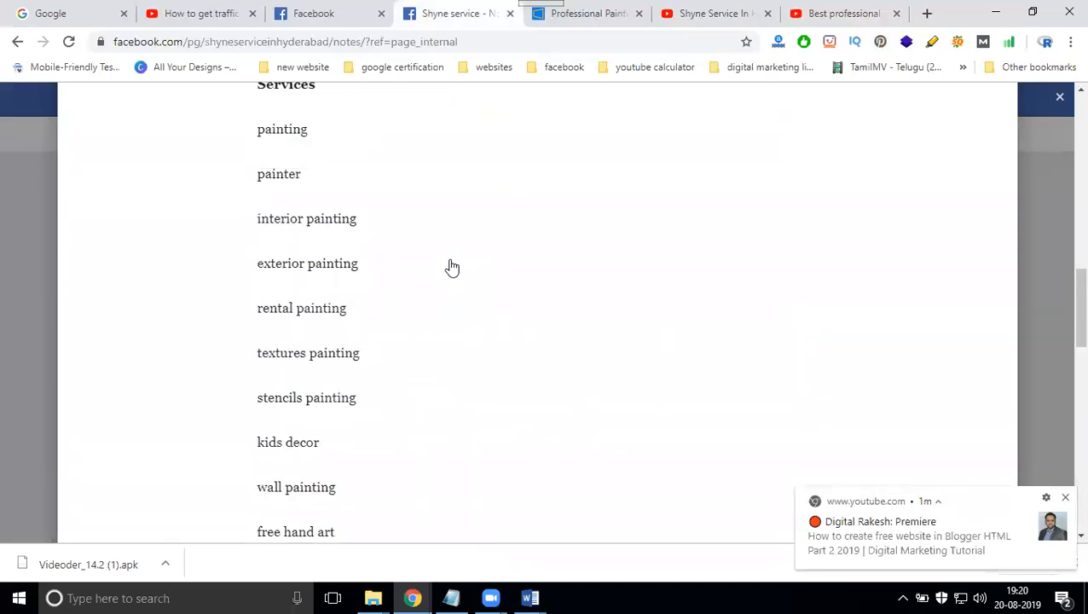
{"action": "scroll", "coordinate": [452, 267], "scroll_direction": "up", "scroll_amount": 2}
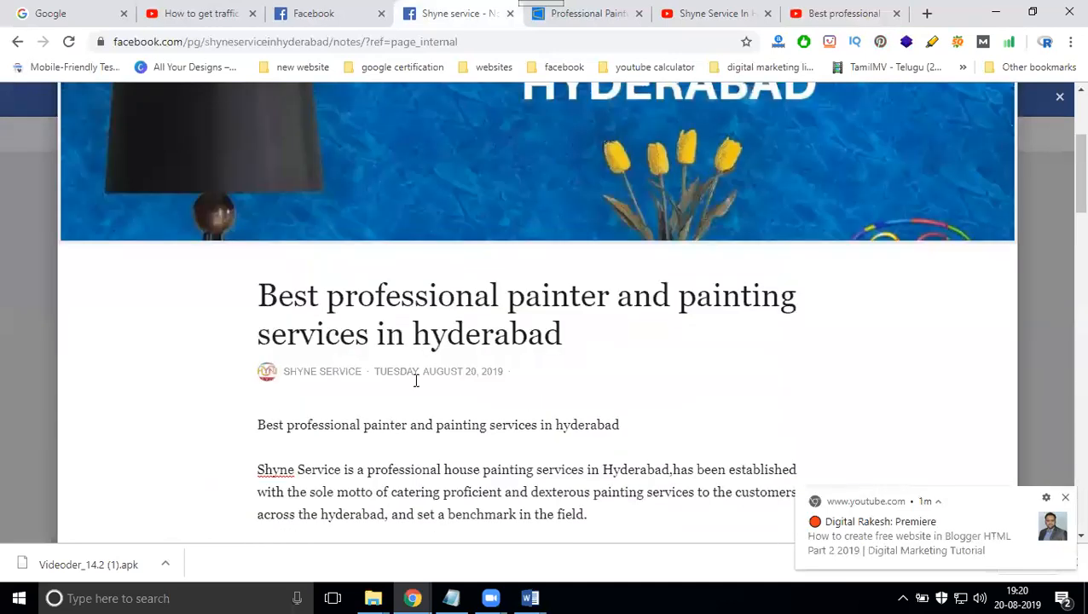
{"action": "triple_click", "coordinate": [401, 425]}
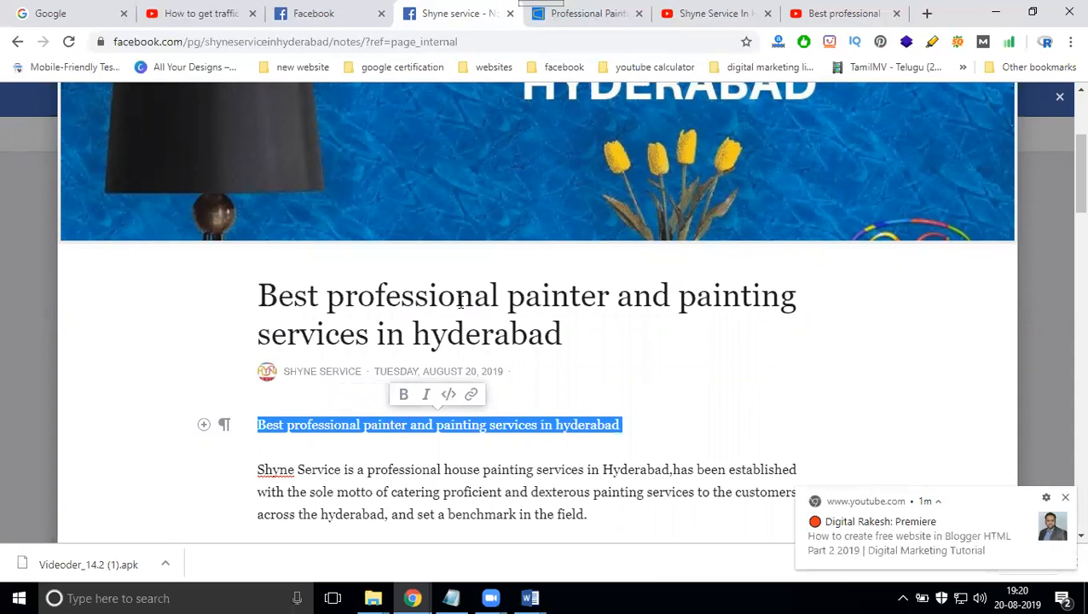
{"action": "left_click", "coordinate": [587, 13]}
{"action": "left_click", "coordinate": [548, 41]}
{"action": "key", "text": "ctrl+c"}
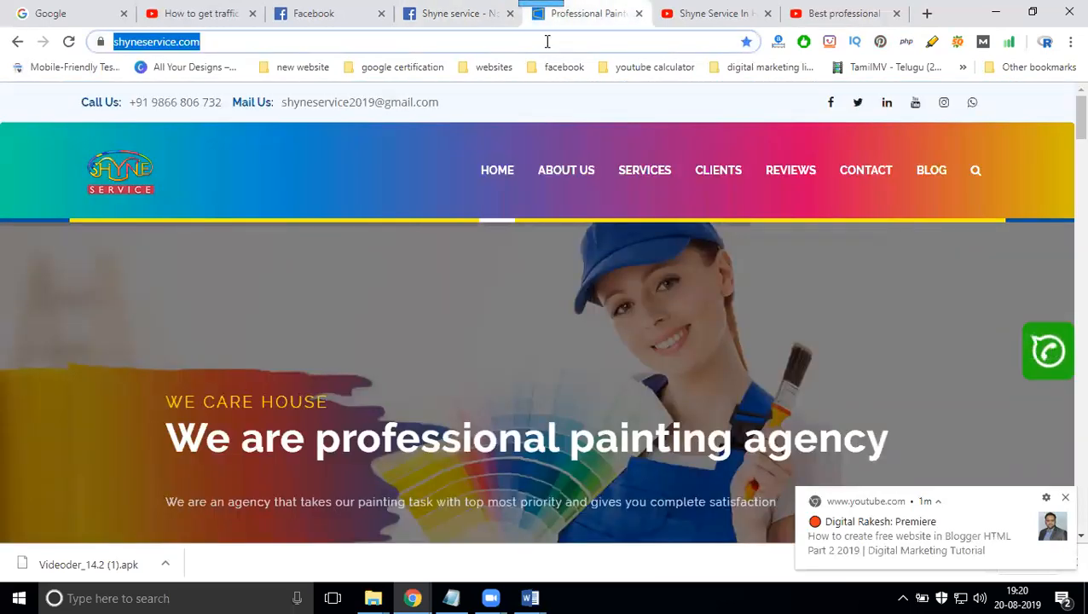
{"action": "left_click", "coordinate": [435, 12]}
{"action": "left_click", "coordinate": [471, 395]}
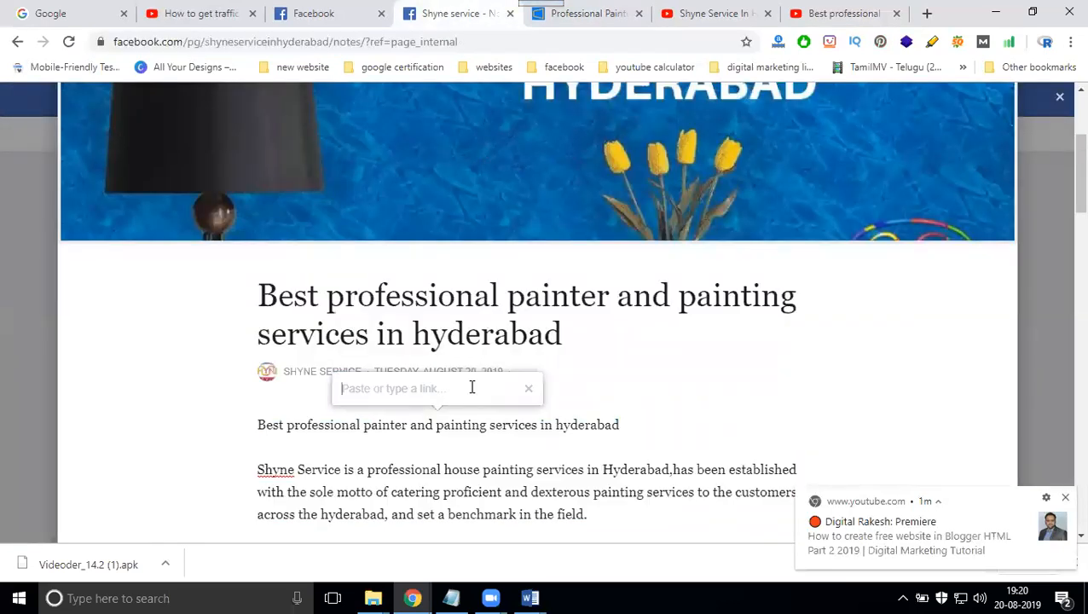
{"action": "key", "text": "ctrl+v"}
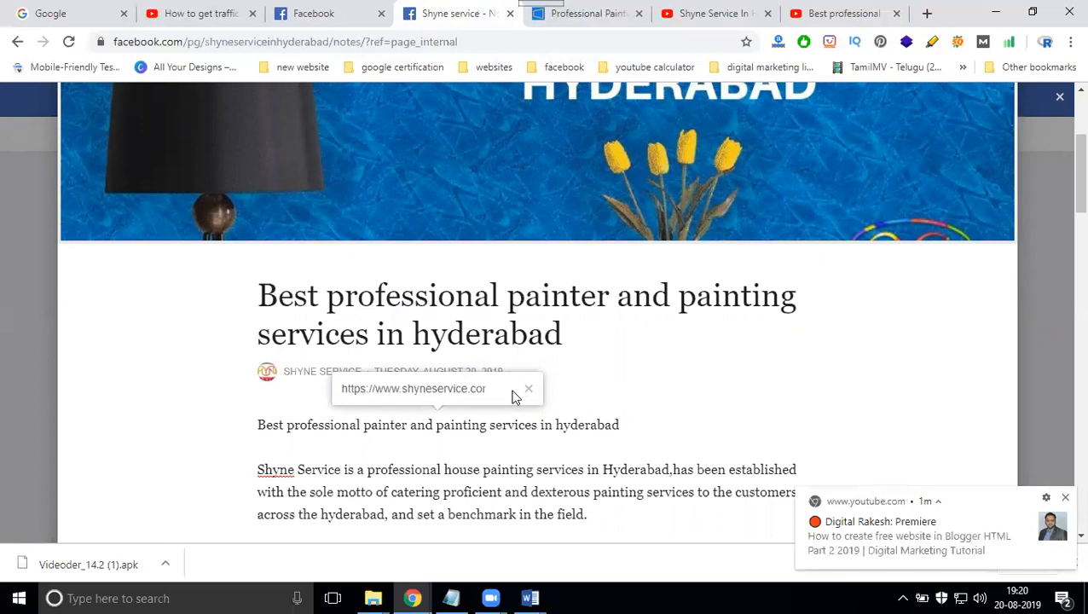
{"action": "left_click", "coordinate": [473, 386]}
{"action": "key", "text": "Return"}
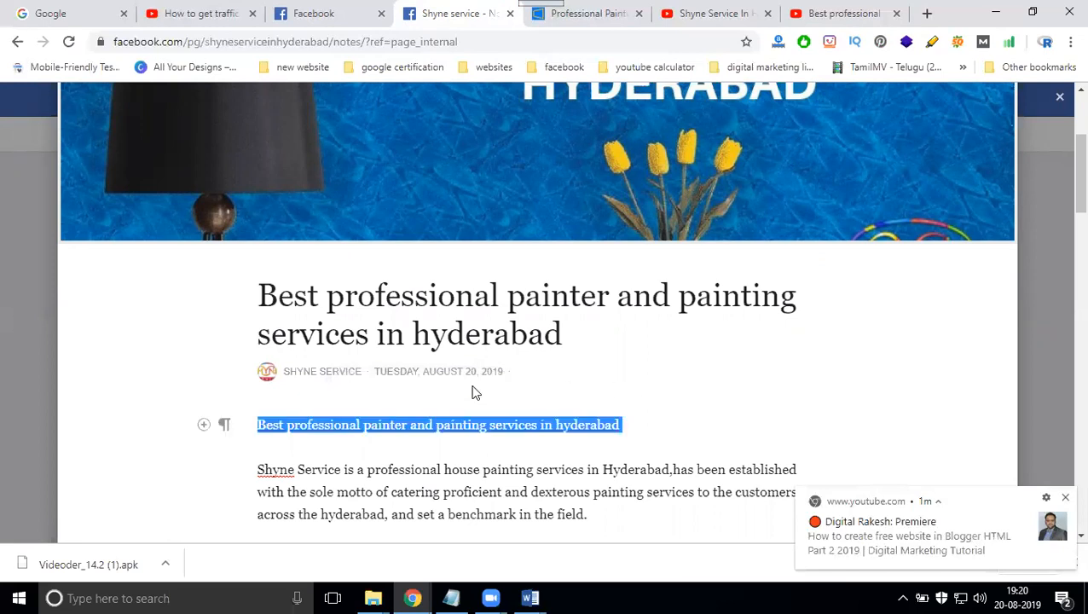
{"action": "left_click", "coordinate": [757, 340]}
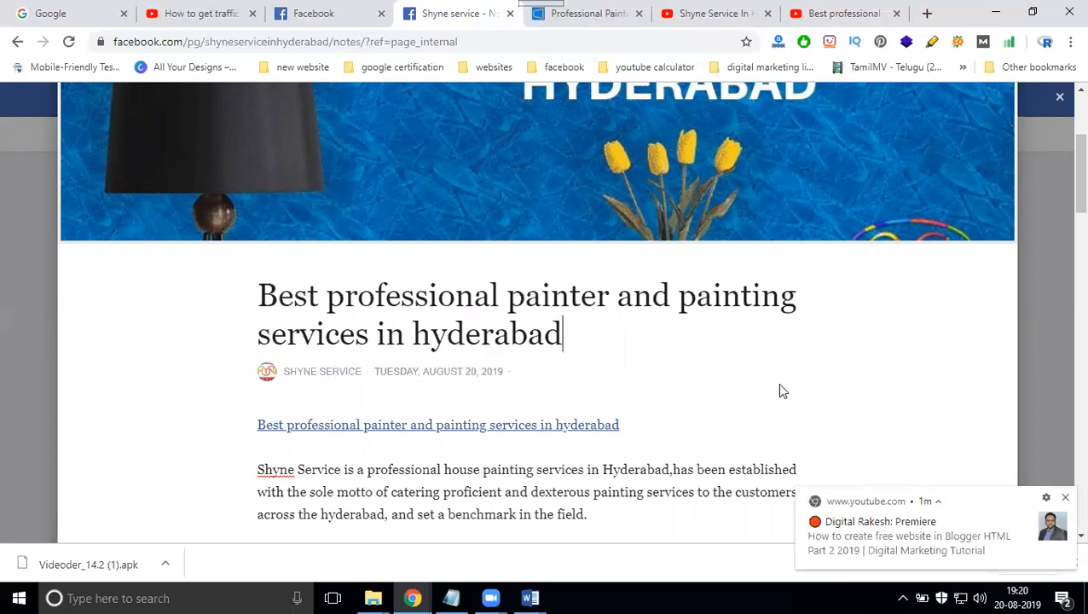
- Link the words "Shyne Service" at the start of the description to the same copied website address
{"action": "scroll", "coordinate": [780, 388], "scroll_direction": "down", "scroll_amount": 2}
{"action": "left_click_drag", "start_coordinate": [253, 309], "coordinate": [341, 310]}
{"action": "left_click", "coordinate": [332, 279]}
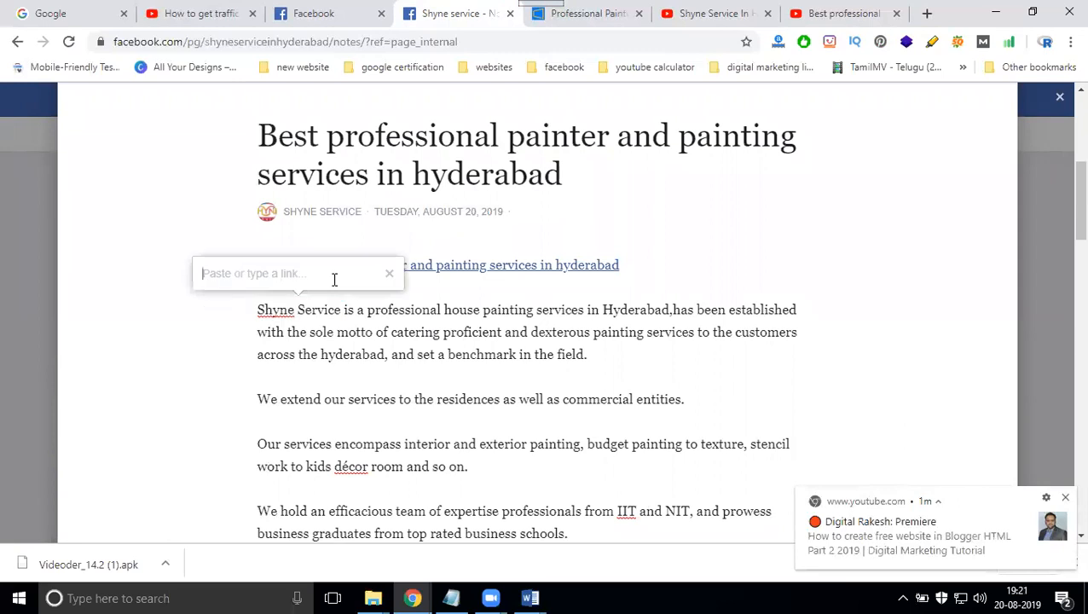
{"action": "type", "text": "http://www.shyneservice.com"}
{"action": "key", "text": "Return"}
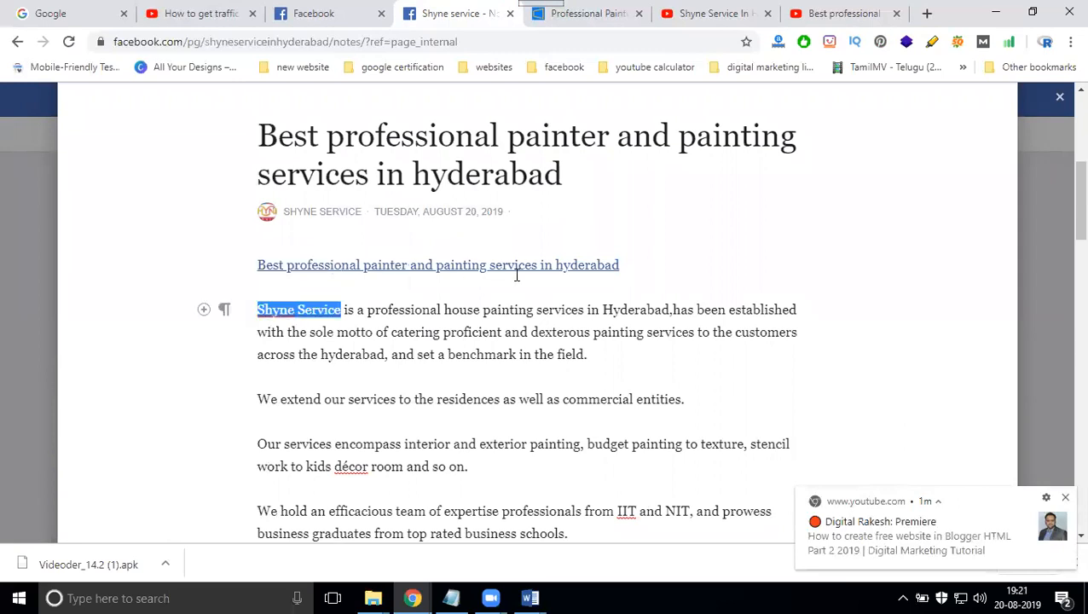
{"action": "left_click", "coordinate": [687, 269]}
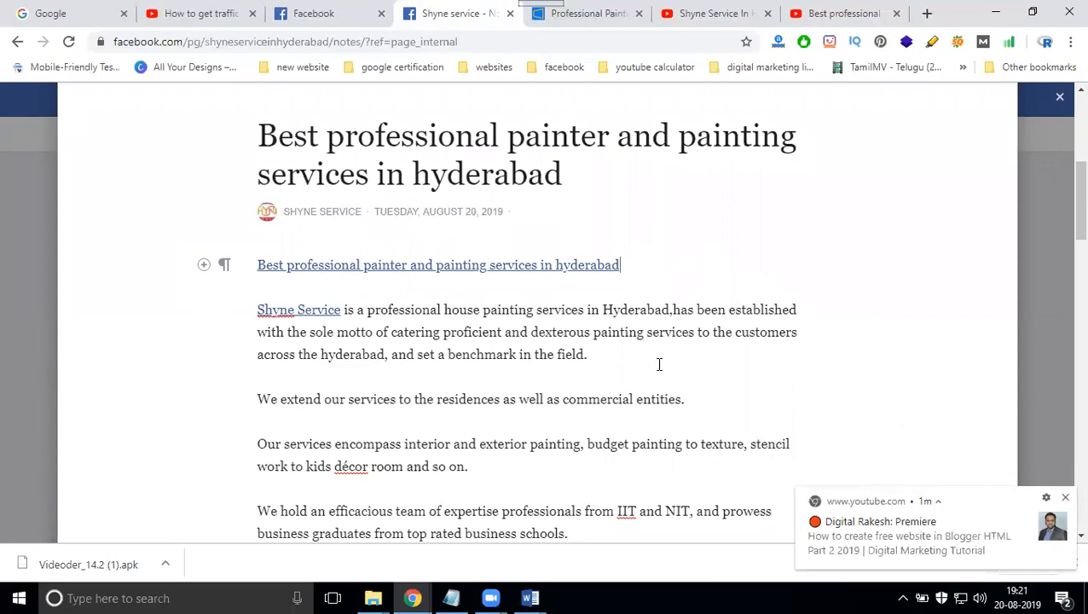
- Select the note's list of services and copy the address of the Shyne Service website's Services page, shyneservice.com/services
{"action": "scroll", "coordinate": [666, 358], "scroll_direction": "down", "scroll_amount": 4}
{"action": "scroll", "coordinate": [590, 385], "scroll_direction": "down", "scroll_amount": 4}
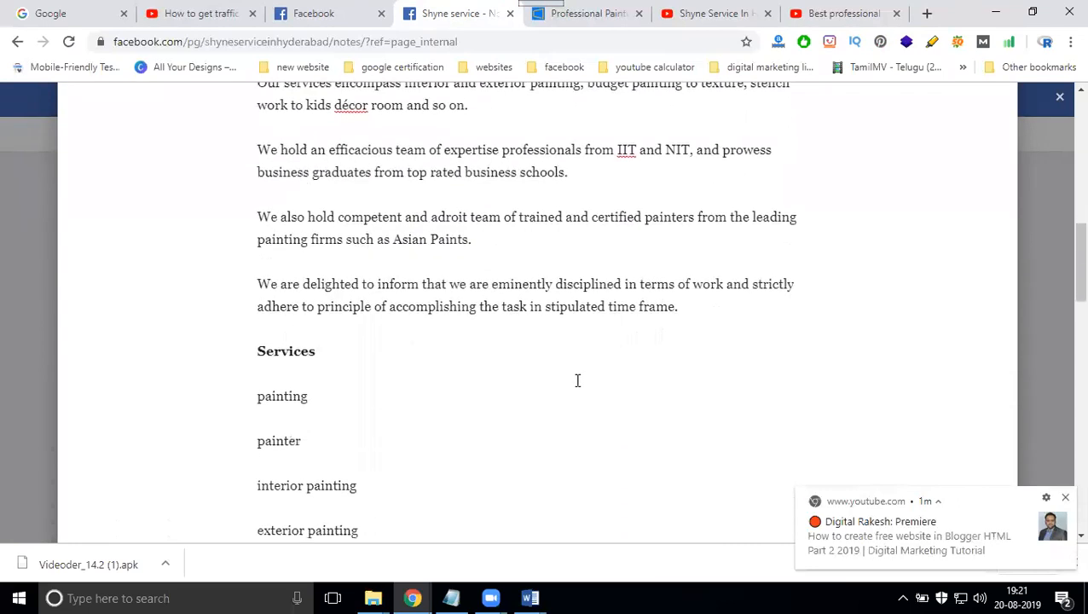
{"action": "mouse_move", "coordinate": [258, 278]}
{"action": "left_mouse_down"}
{"action": "mouse_move", "coordinate": [308, 374]}
{"action": "mouse_move", "coordinate": [310, 405]}
{"action": "left_mouse_up"}
{"action": "scroll", "coordinate": [308, 408], "scroll_direction": "down", "scroll_amount": 1}
{"action": "left_click_drag", "start_coordinate": [308, 408], "coordinate": [359, 406]}
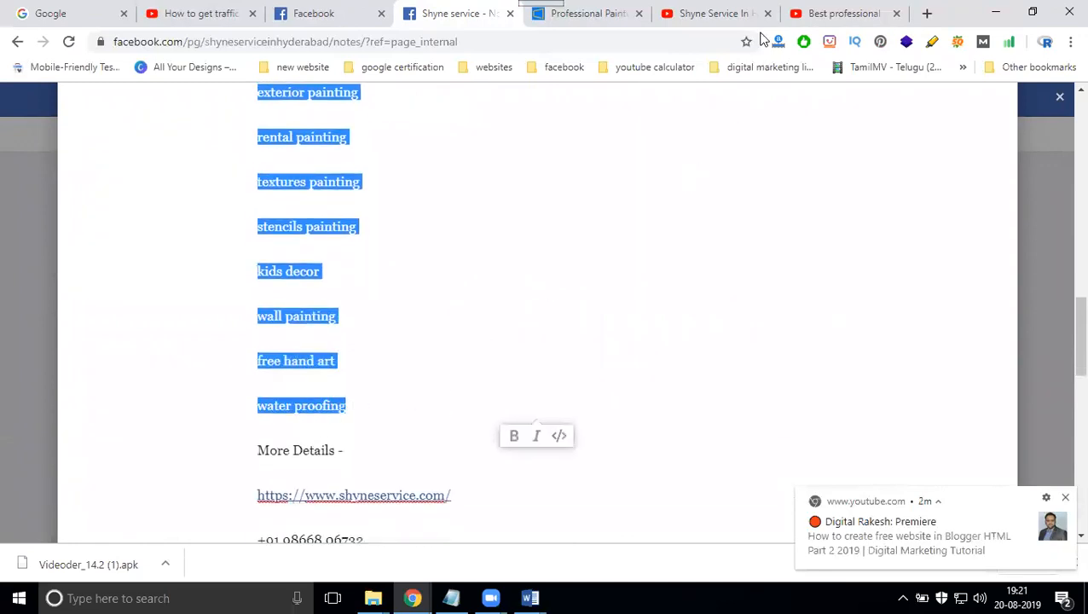
{"action": "left_click", "coordinate": [616, 14]}
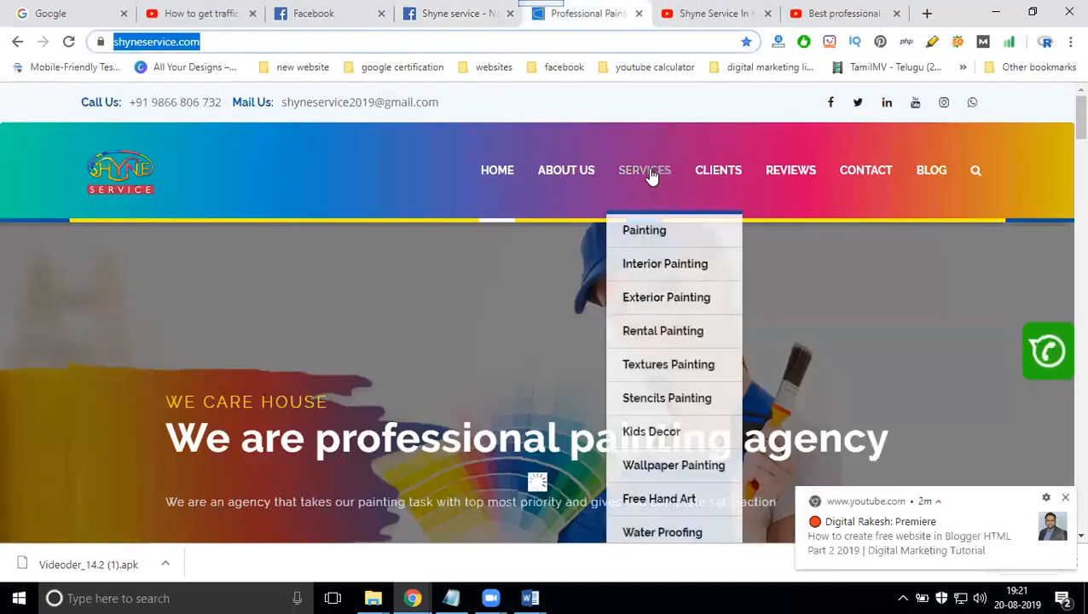
{"action": "left_click", "coordinate": [646, 171]}
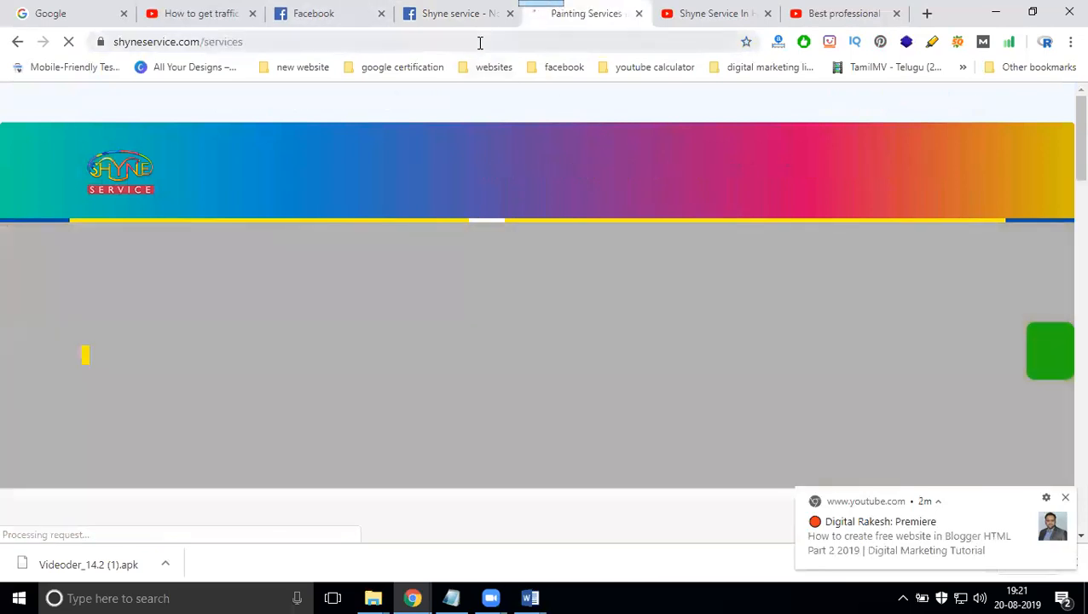
{"action": "left_click", "coordinate": [479, 41]}
{"action": "key", "text": "ctrl+c"}
{"action": "left_click", "coordinate": [415, 17]}
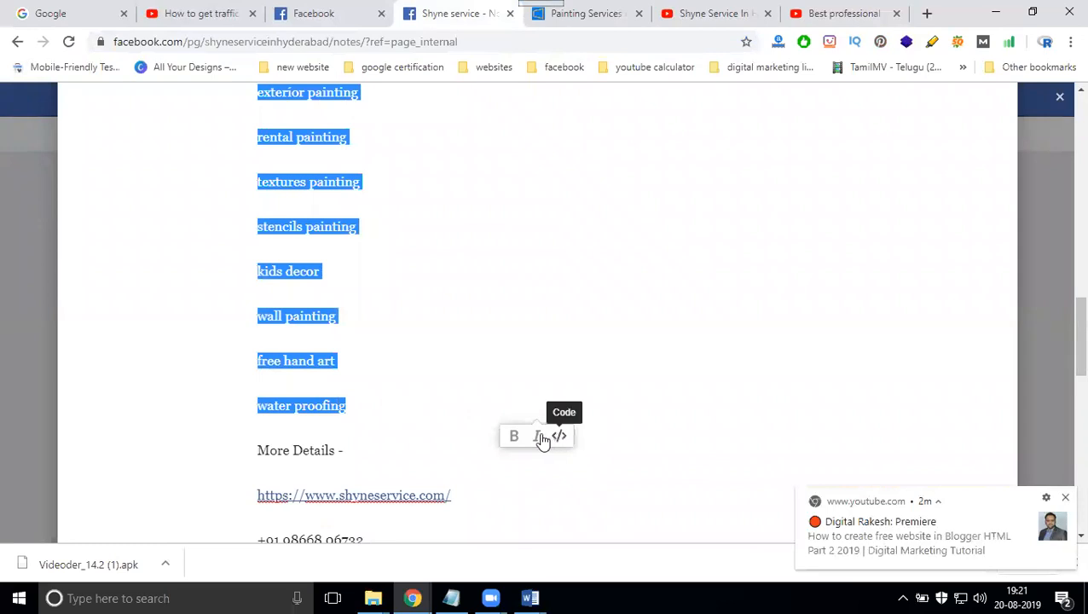
- Link "water proofing" in the services list to the copied shyneservice.com/services address
{"action": "left_click", "coordinate": [386, 406]}
{"action": "left_click_drag", "start_coordinate": [386, 406], "coordinate": [259, 407]}
{"action": "left_click", "coordinate": [334, 376]}
{"action": "key", "text": "ctrl+v"}
{"action": "key", "text": "Return"}
- Link "free hand art" in the services list to the same Services page address
{"action": "left_click_drag", "start_coordinate": [342, 365], "coordinate": [252, 361]}
{"action": "left_click", "coordinate": [333, 331]}
{"action": "type", "text": "https://www.shyneservice.com/services/"}
{"action": "key", "text": "Return"}
{"action": "left_click", "coordinate": [380, 312]}
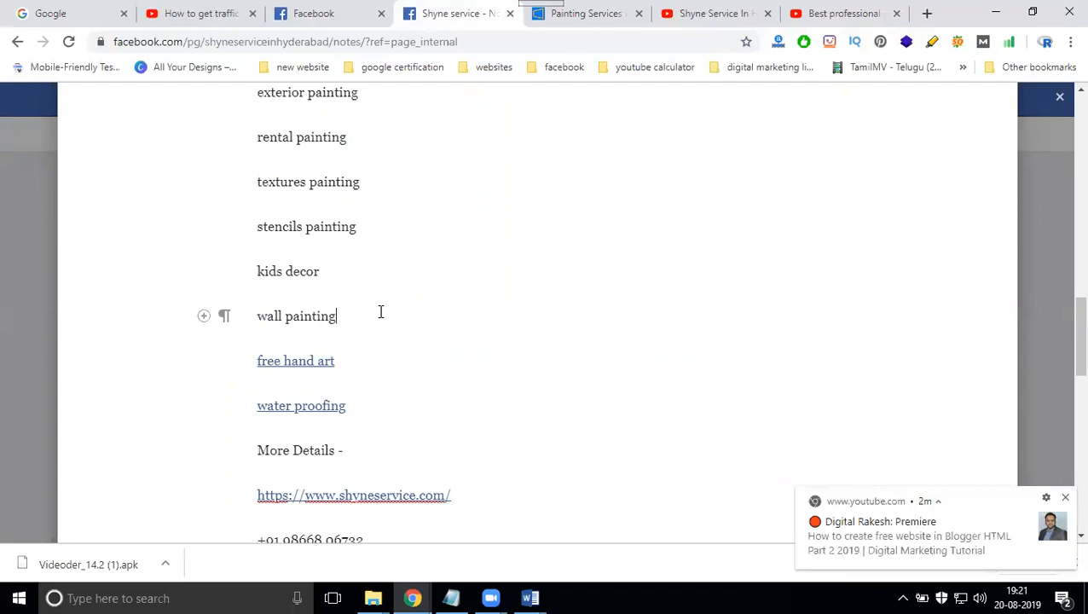
- Link "interior painting" in the services list to the shyneservice.com/services address
{"action": "scroll", "coordinate": [511, 324], "scroll_direction": "up", "scroll_amount": 2}
{"action": "left_click_drag", "start_coordinate": [259, 202], "coordinate": [357, 211]}
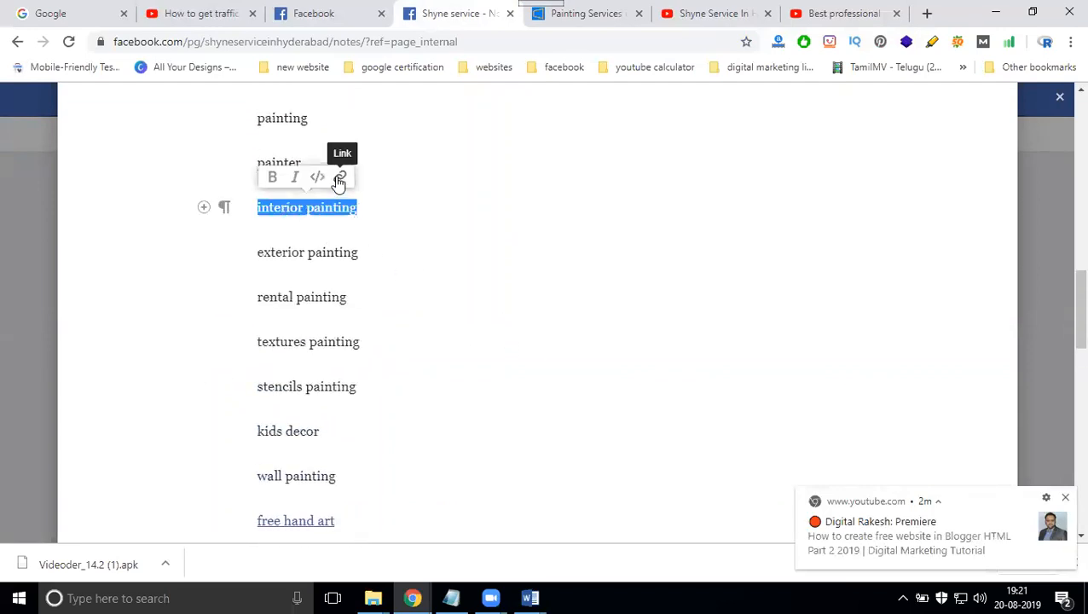
{"action": "left_click", "coordinate": [340, 179]}
{"action": "right_click", "coordinate": [311, 177]}
{"action": "left_click", "coordinate": [348, 274]}
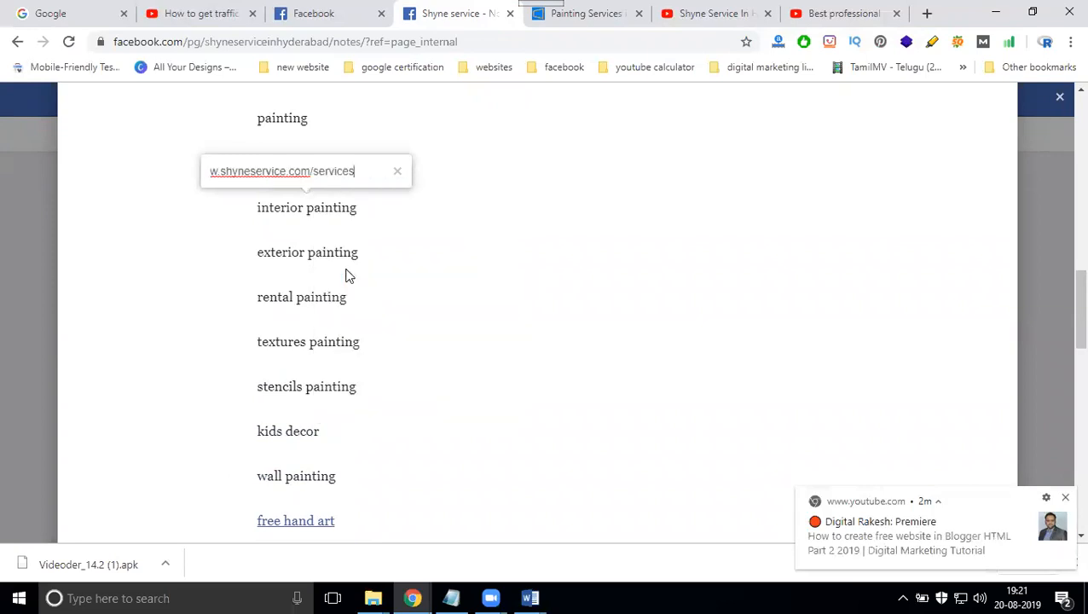
{"action": "key", "text": "Return"}
- Publish the note from its end, dismissing the YouTube notification, and close the published post's preview dialog
{"action": "scroll", "coordinate": [709, 317], "scroll_direction": "down", "scroll_amount": 10}
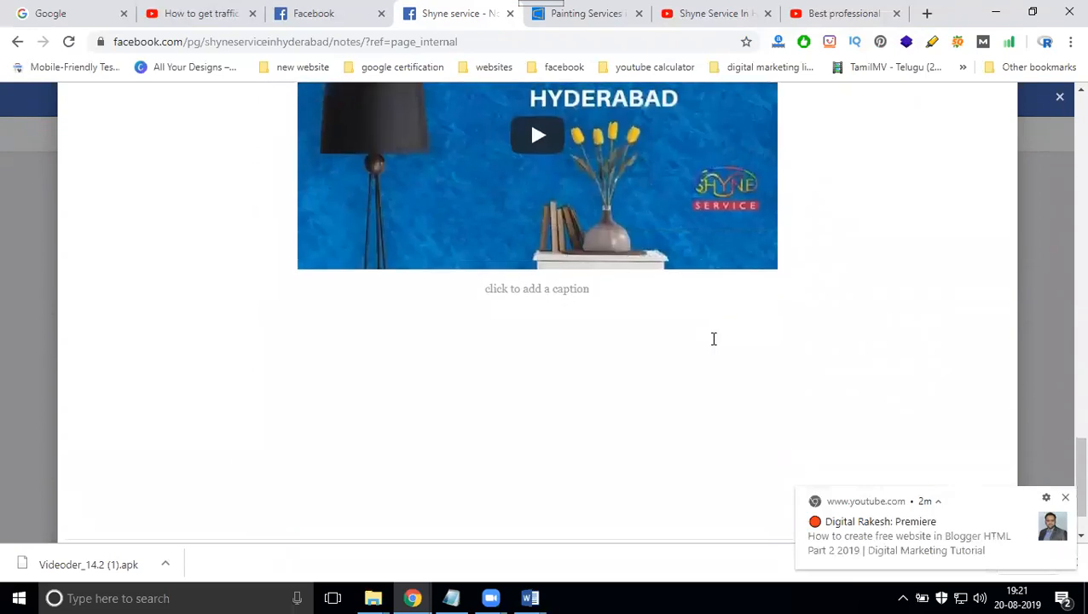
{"action": "scroll", "coordinate": [713, 338], "scroll_direction": "down", "scroll_amount": 1}
{"action": "left_click", "coordinate": [1065, 501]}
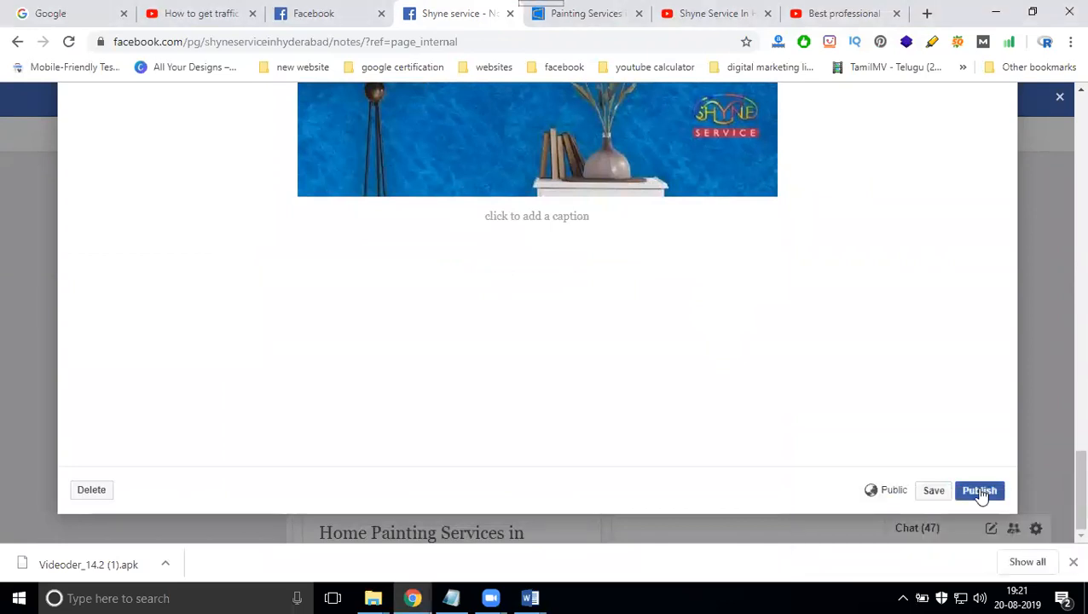
{"action": "left_click", "coordinate": [979, 492]}
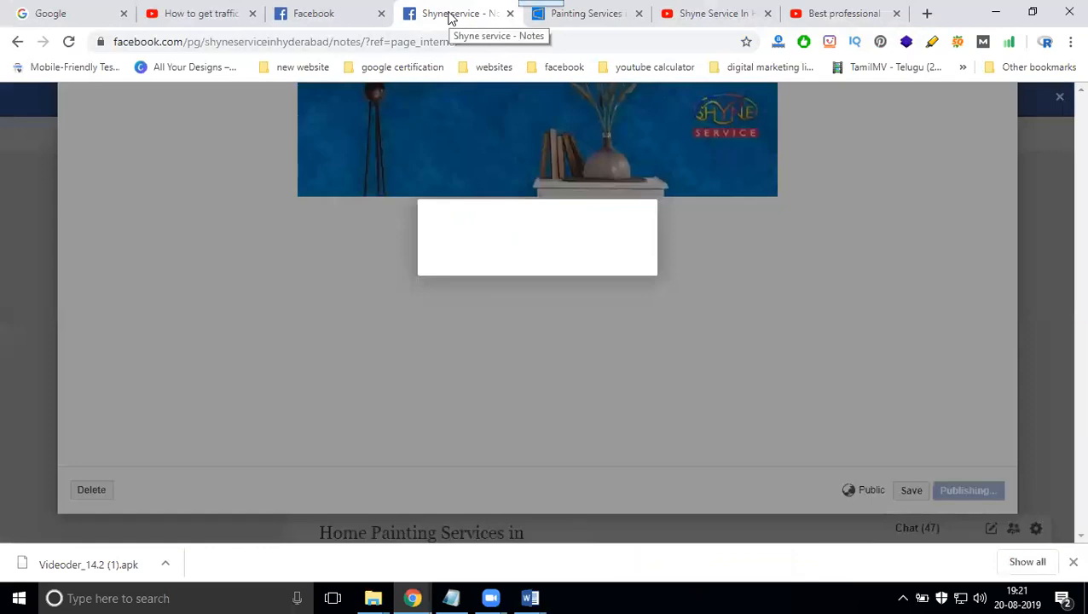
{"action": "scroll", "coordinate": [771, 343], "scroll_direction": "down", "scroll_amount": 2}
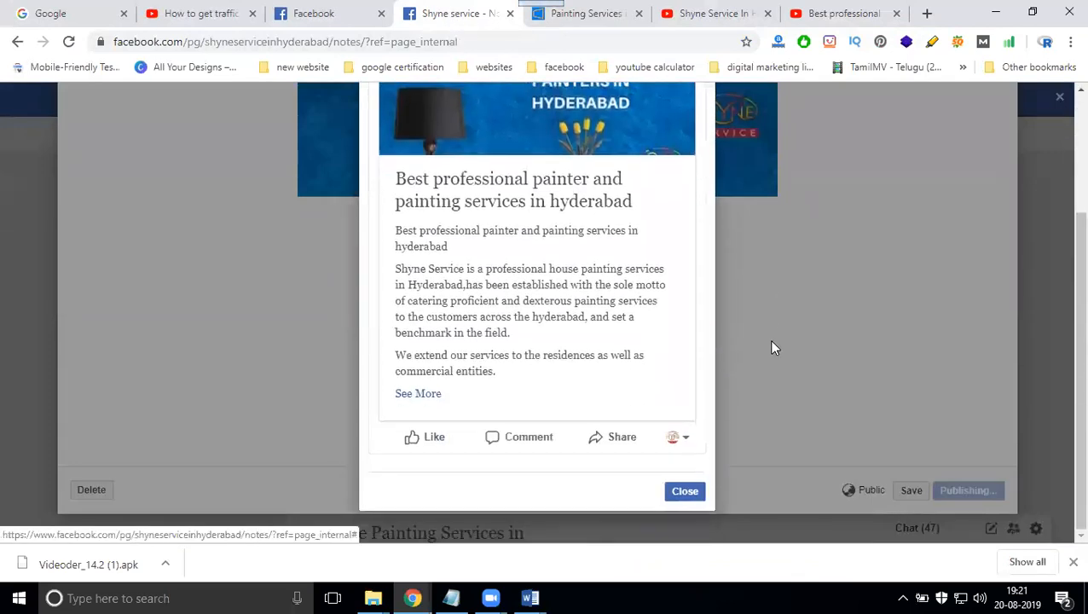
{"action": "left_click", "coordinate": [691, 493]}
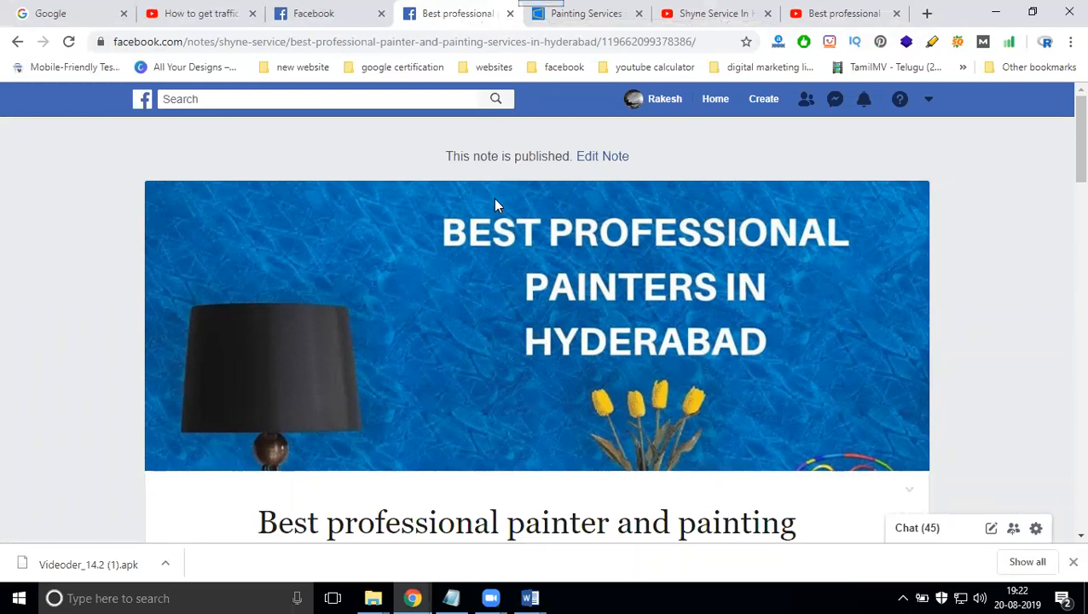
- Review the published note's text and links down to the end and play the embedded YouTube video
{"action": "scroll", "coordinate": [496, 204], "scroll_direction": "down", "scroll_amount": 5}
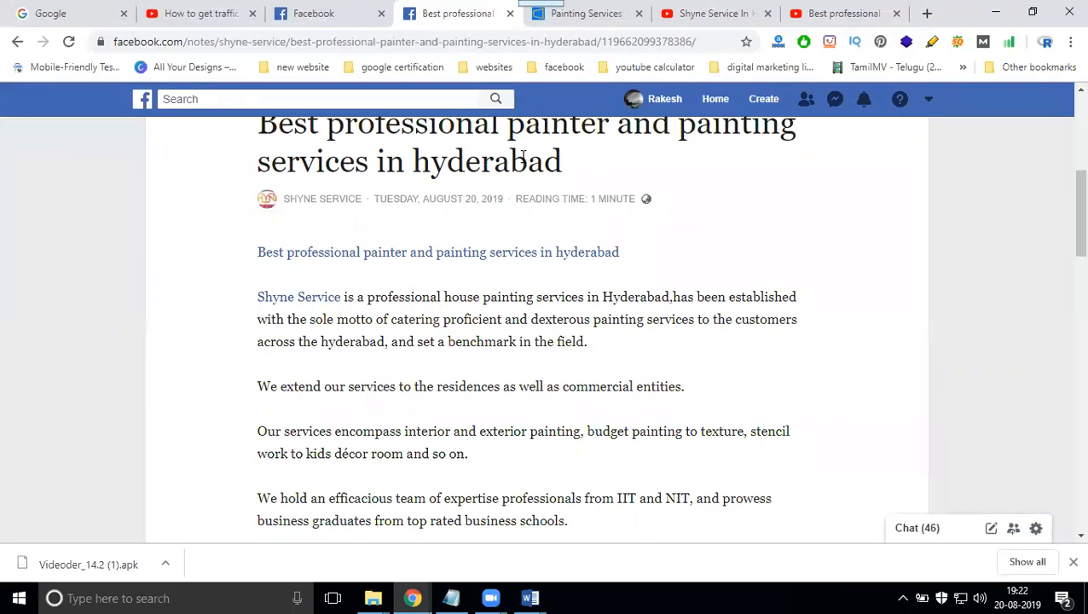
{"action": "scroll", "coordinate": [523, 158], "scroll_direction": "down", "scroll_amount": 12}
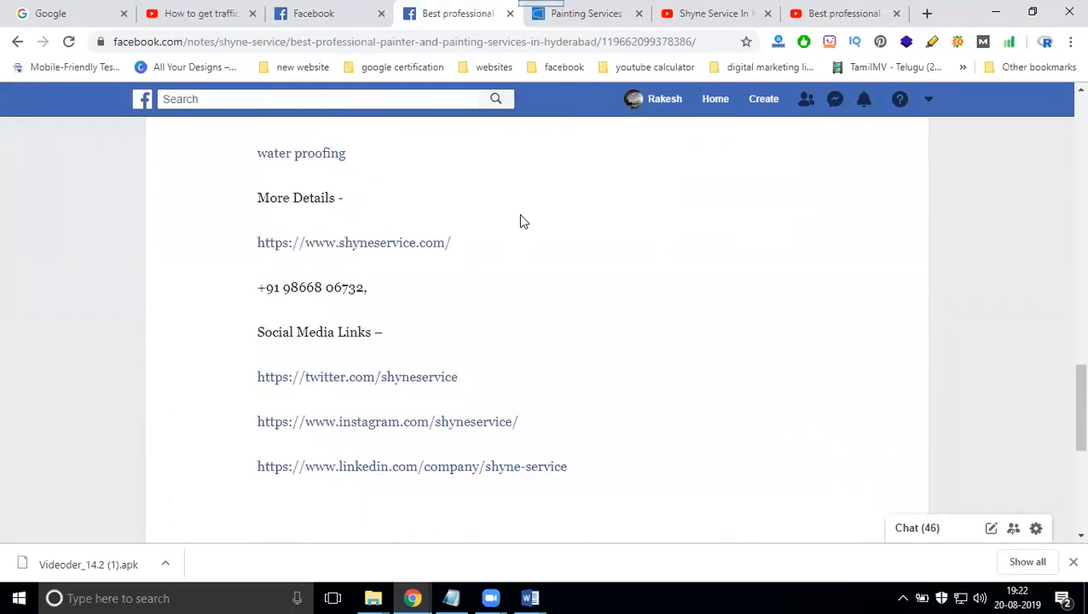
{"action": "scroll", "coordinate": [520, 222], "scroll_direction": "down", "scroll_amount": 4}
{"action": "left_click", "coordinate": [534, 365]}
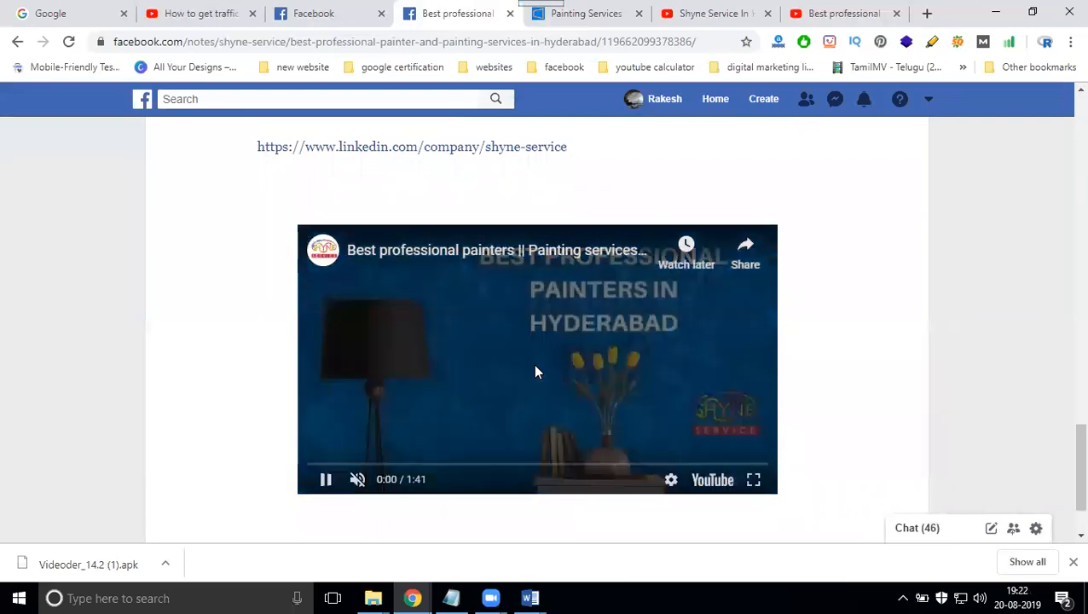